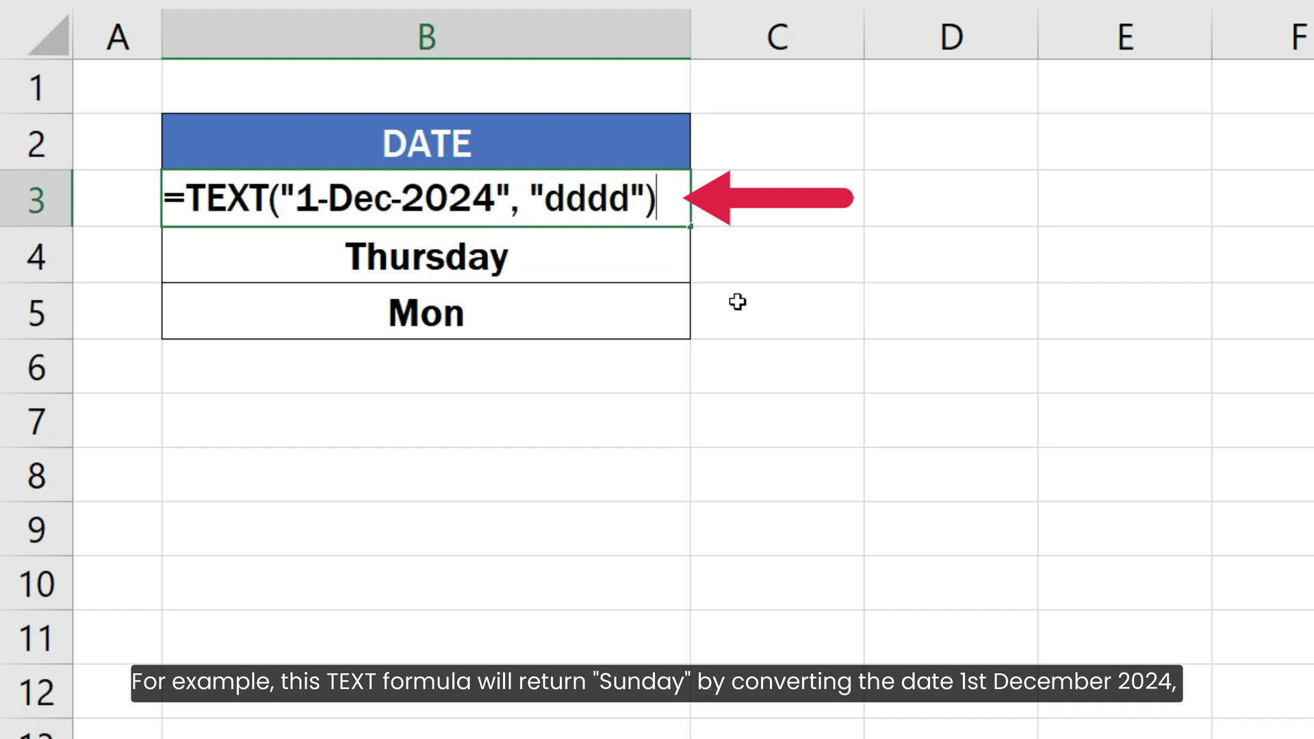
- Confirm the TEXT formulas in B3:B5 so they display Sunday, Thursday and Mon
{"action": "key", "text": "Return"}
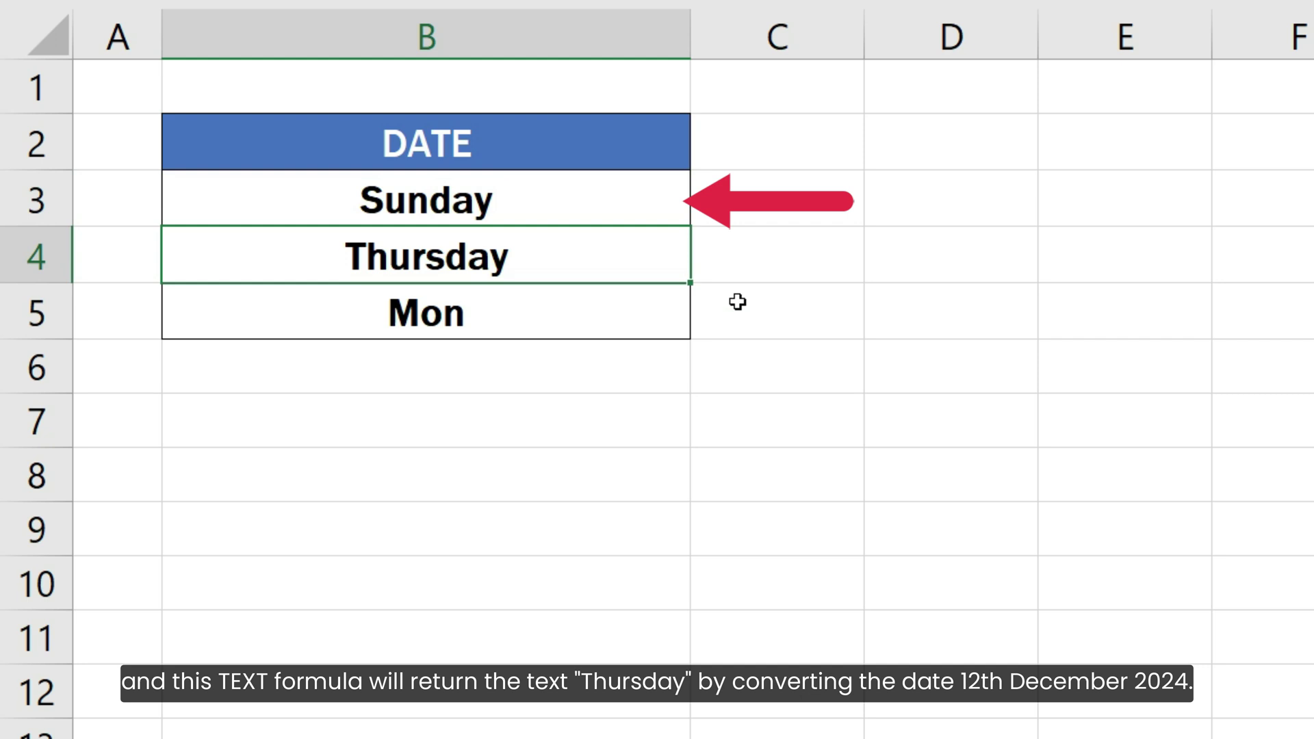
{"action": "key", "text": "F2"}
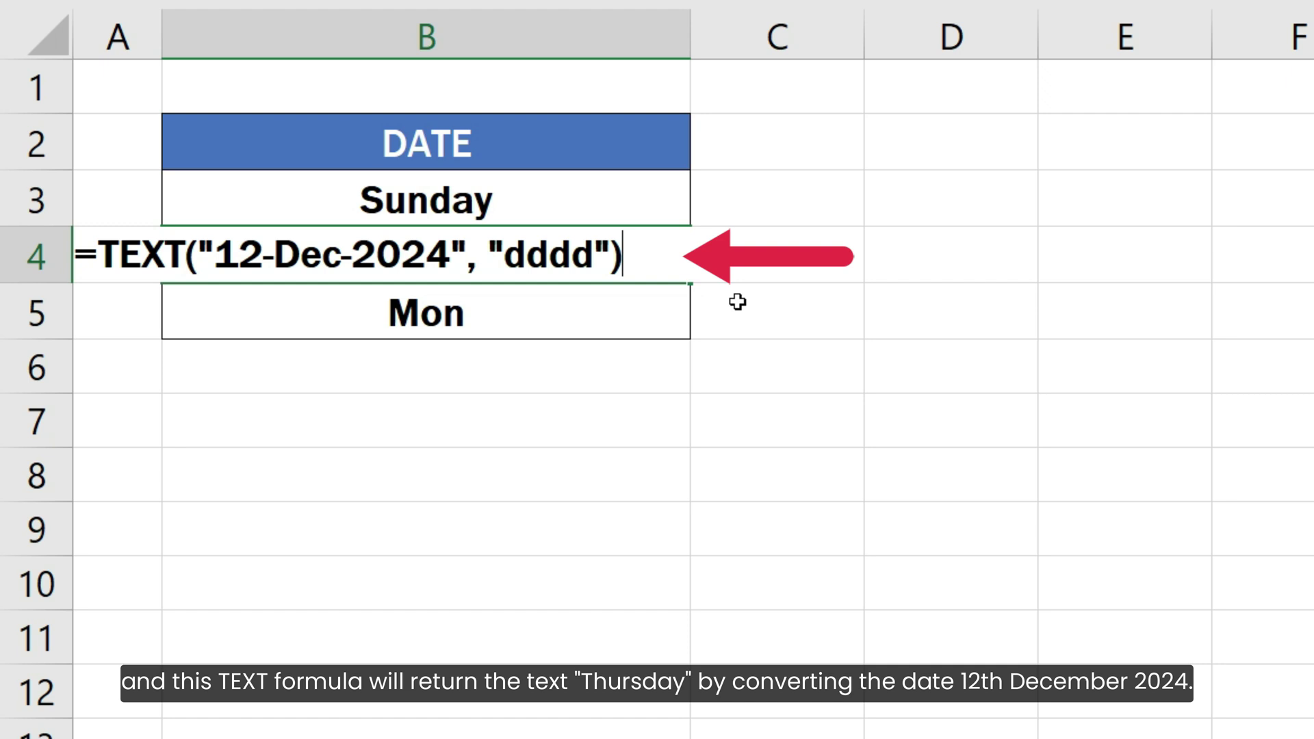
{"action": "key", "text": "Return"}
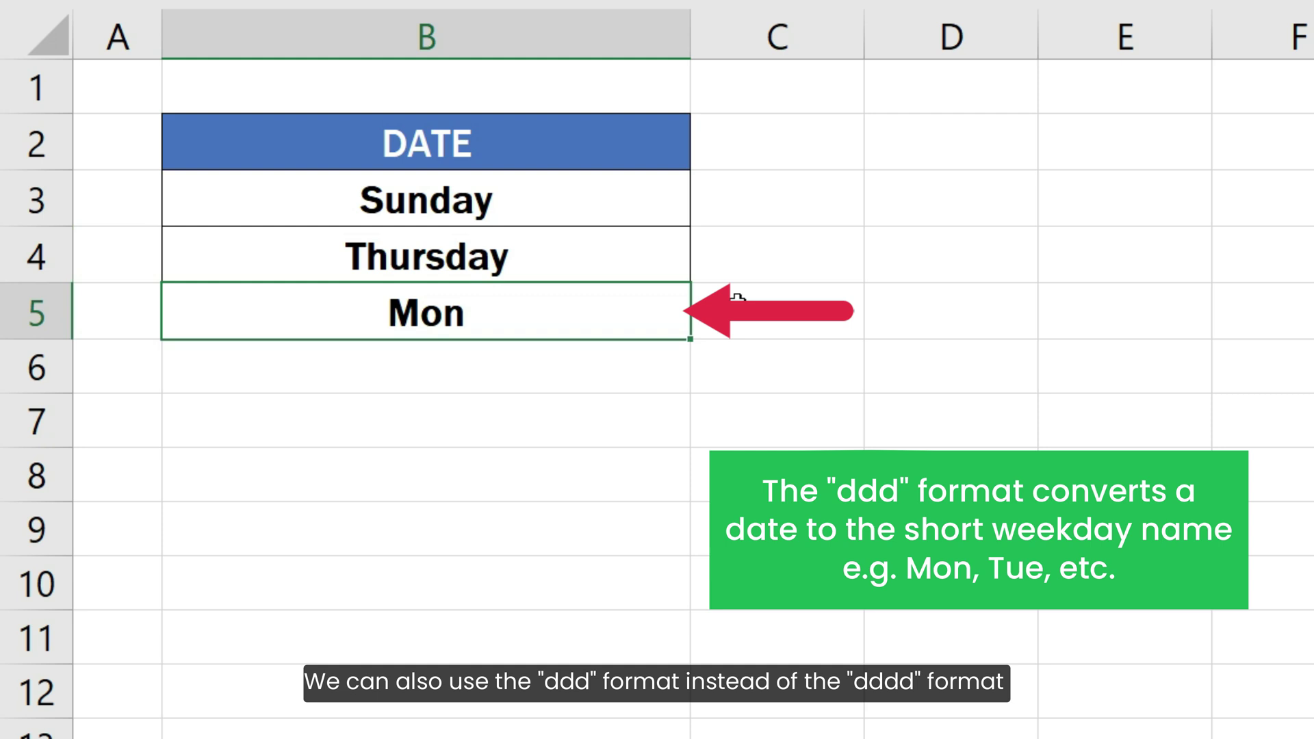
{"action": "key", "text": "F2"}
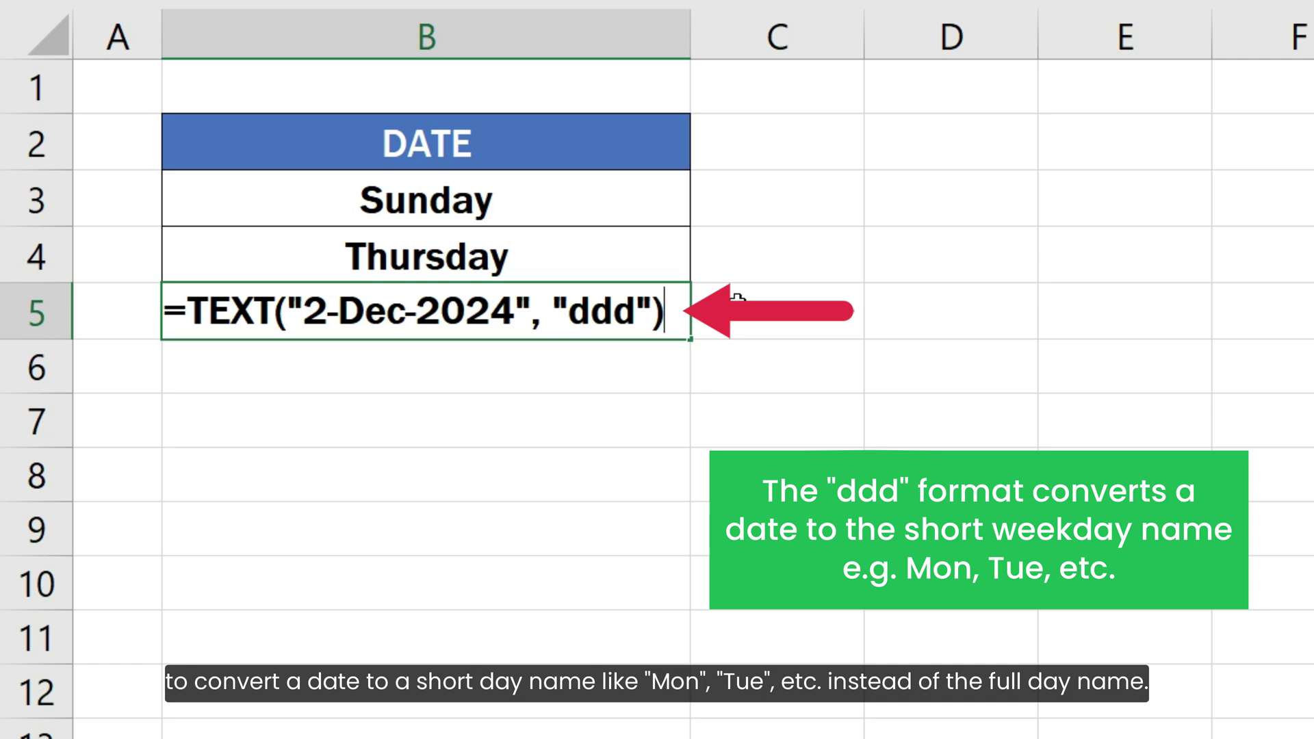
{"action": "key", "text": "Return"}
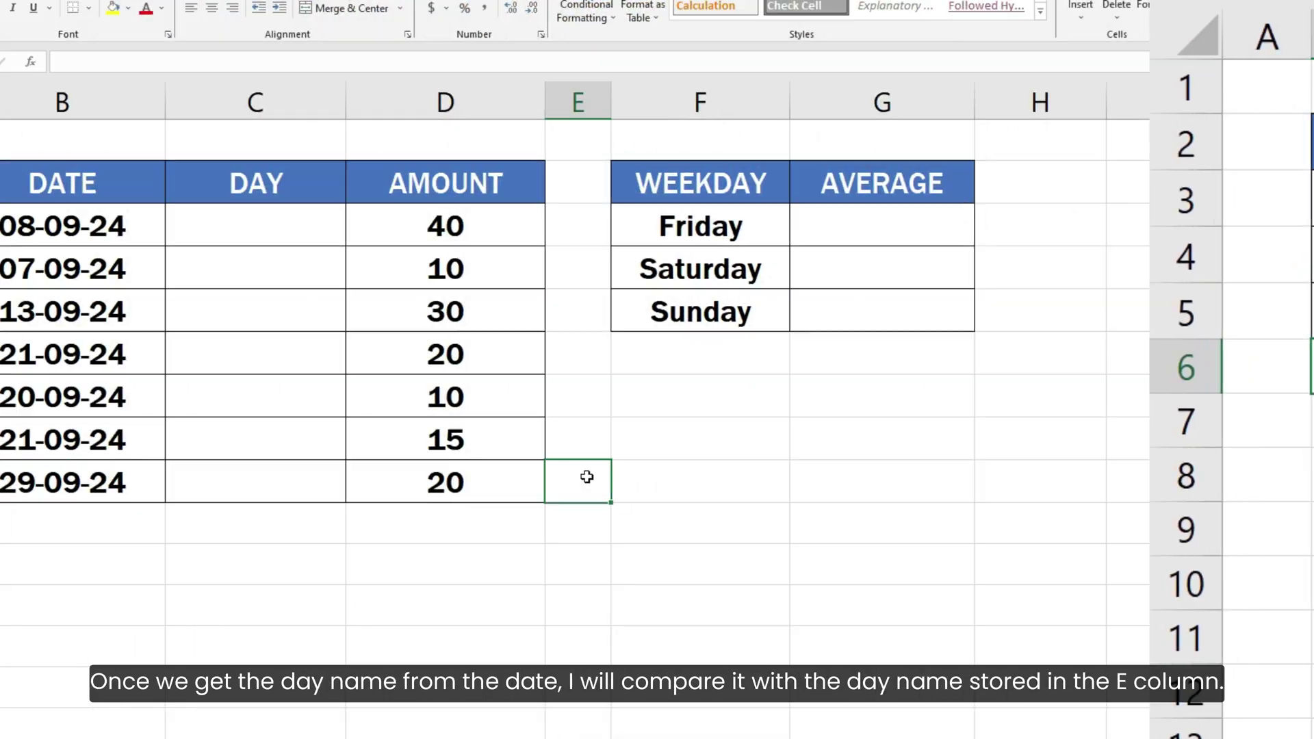
- Enter =TEXT(B3, "dddd") in C3 and fill it down to C9 to list weekday names
{"action": "left_click", "coordinate": [486, 230]}
{"action": "type", "text": "=TEXT("}
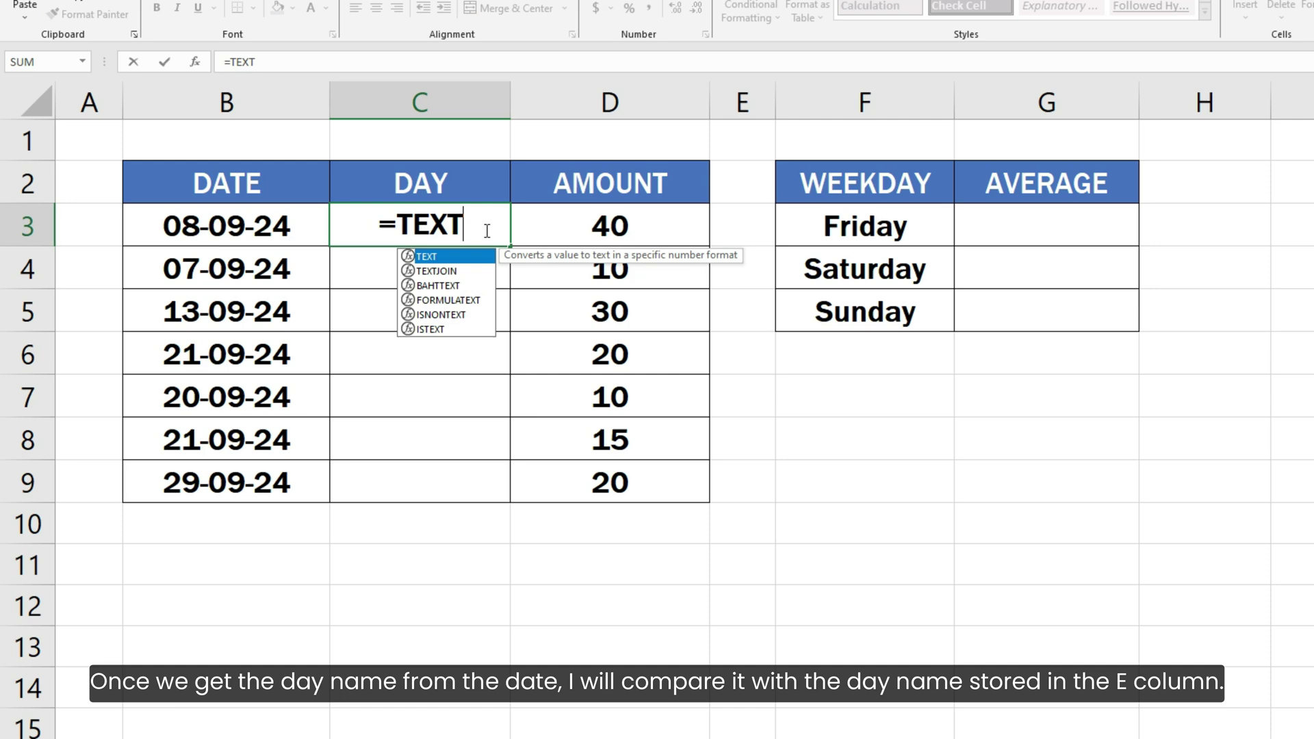
{"action": "left_click", "coordinate": [233, 221]}
{"action": "type", "text": ", \"dddd\")"}
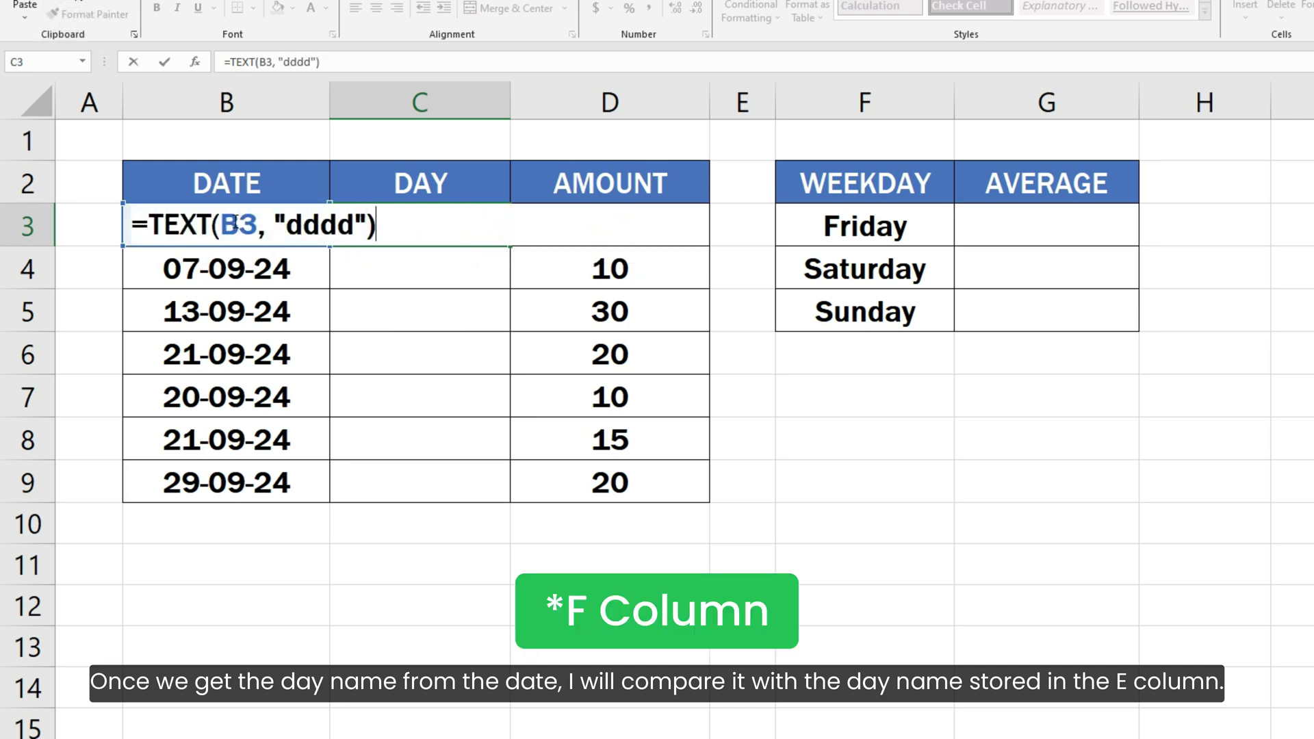
{"action": "key", "text": "Return"}
{"action": "key", "text": "Up"}
{"action": "left_click_drag", "start_coordinate": [513, 246], "coordinate": [481, 492]}
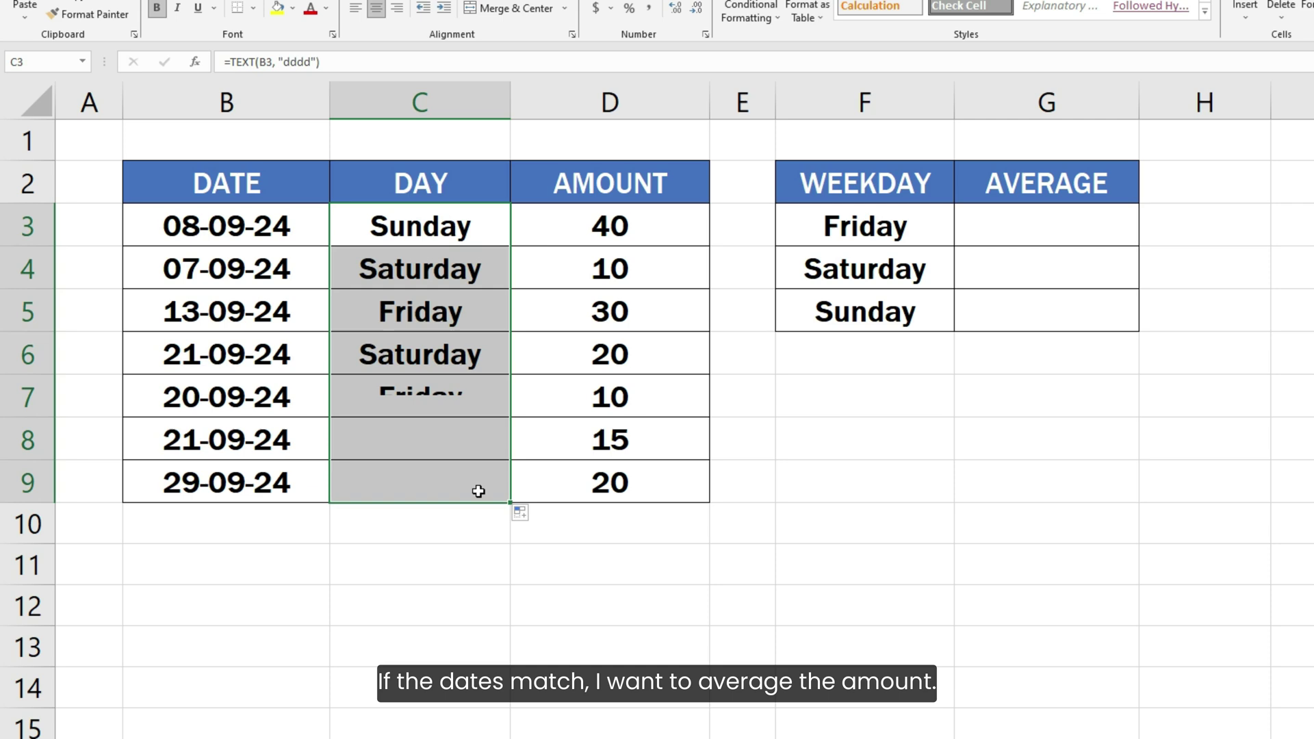
{"action": "left_click", "coordinate": [732, 485]}
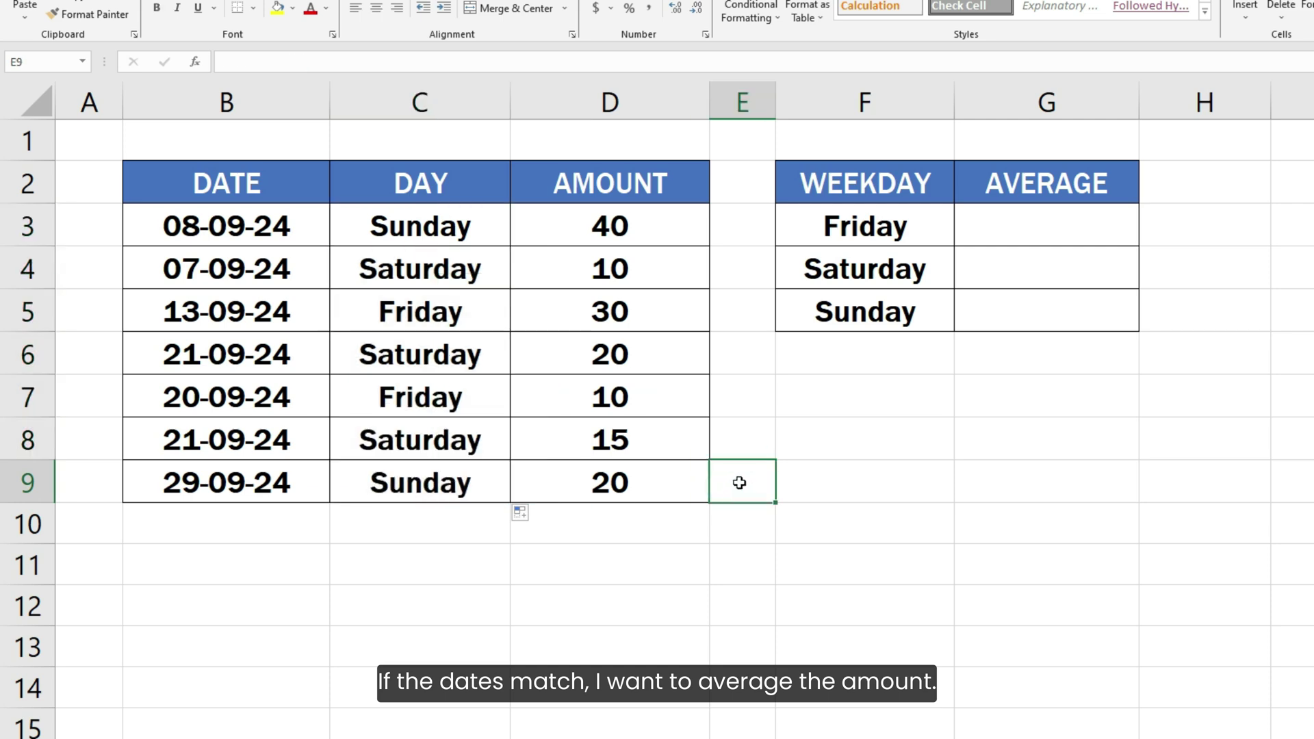
- Build =AVERAGEIF in G3 with range C3:C9, criterion F3 and average range D3:D9
{"action": "left_click", "coordinate": [994, 234]}
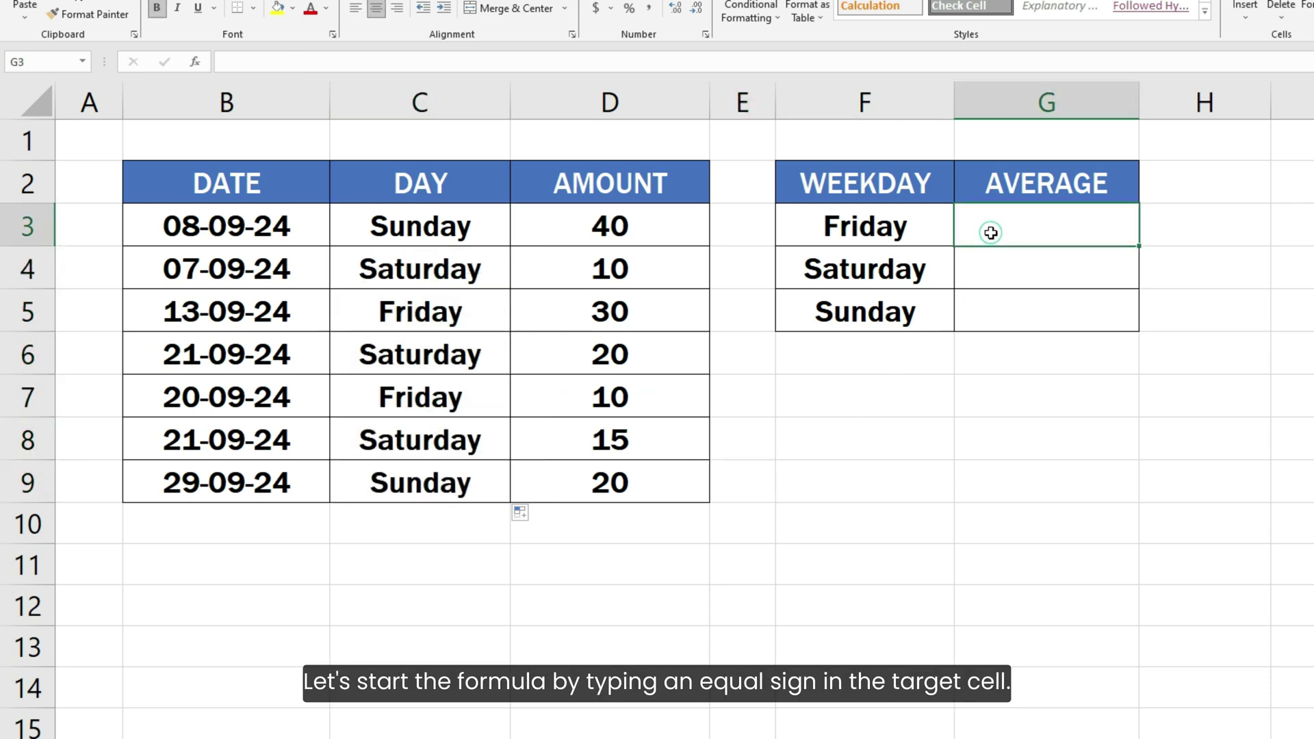
{"action": "type", "text": "="}
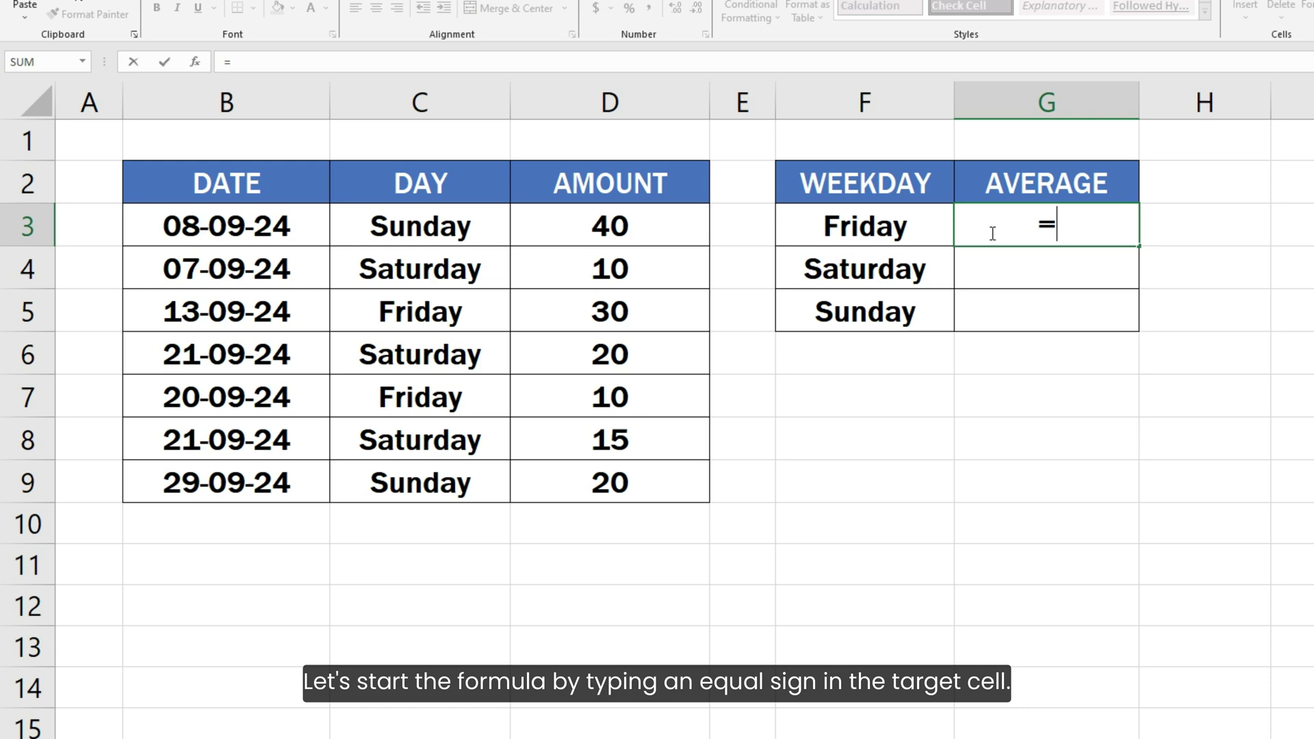
{"action": "type", "text": "AVERAGEIF("}
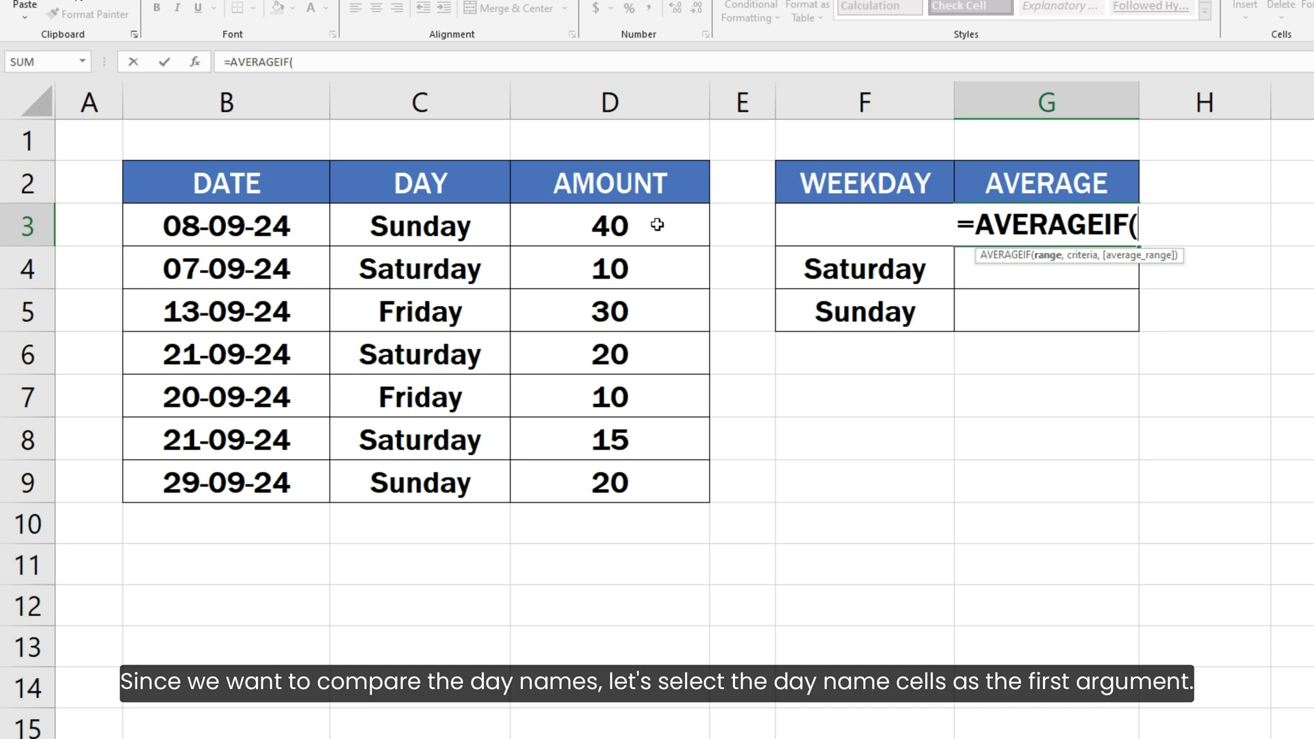
{"action": "left_click_drag", "start_coordinate": [463, 217], "coordinate": [430, 466]}
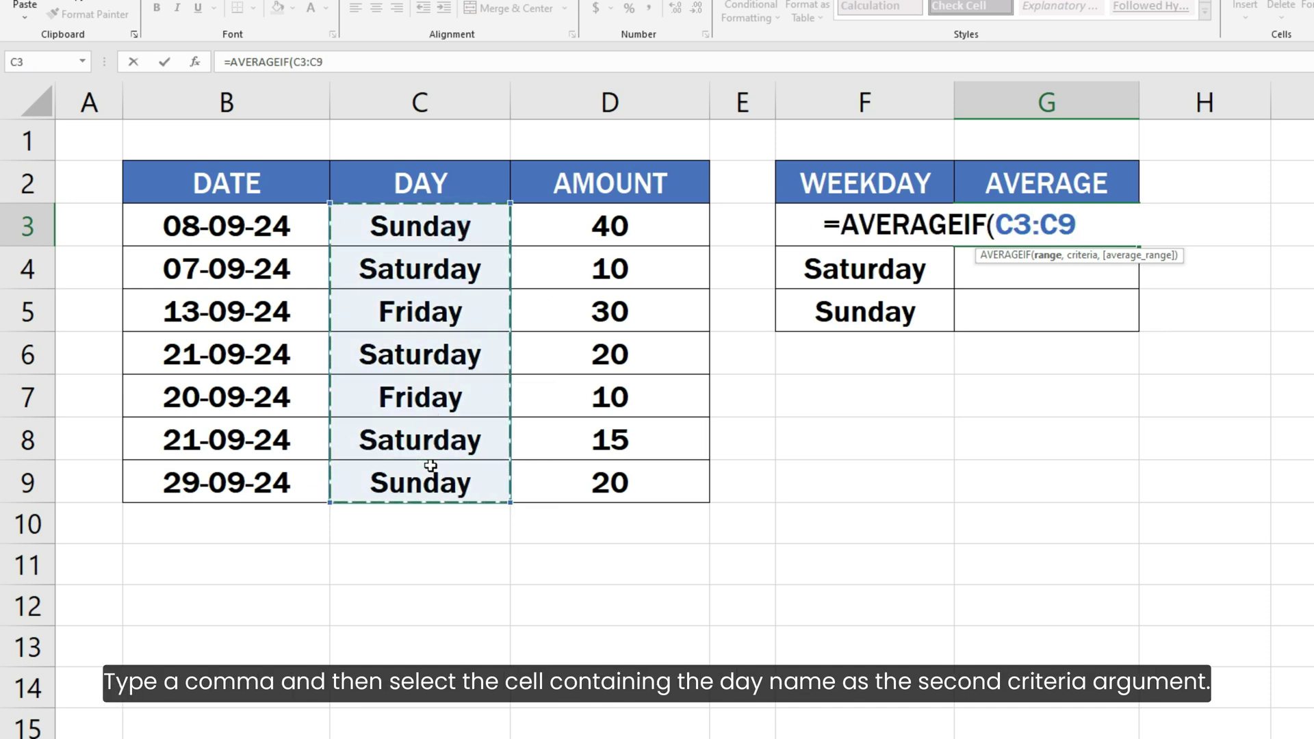
{"action": "type", "text": ","}
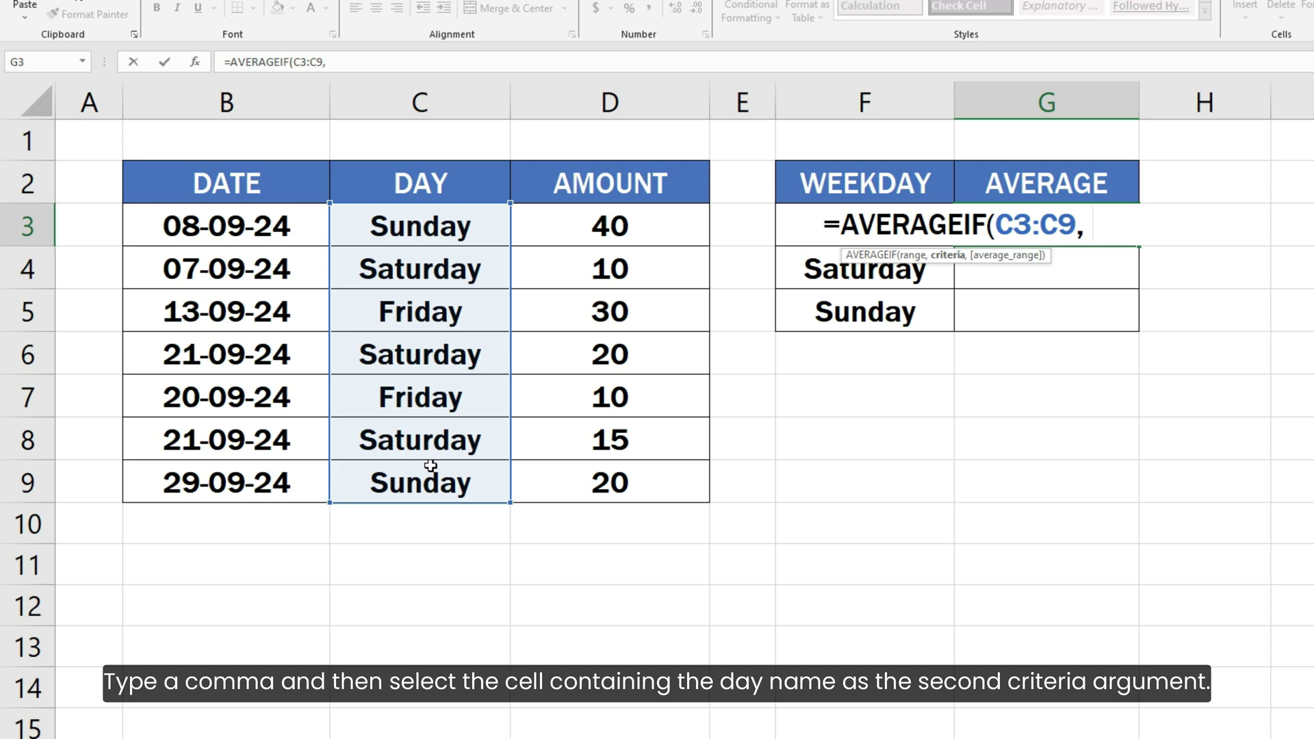
{"action": "left_click", "coordinate": [793, 223]}
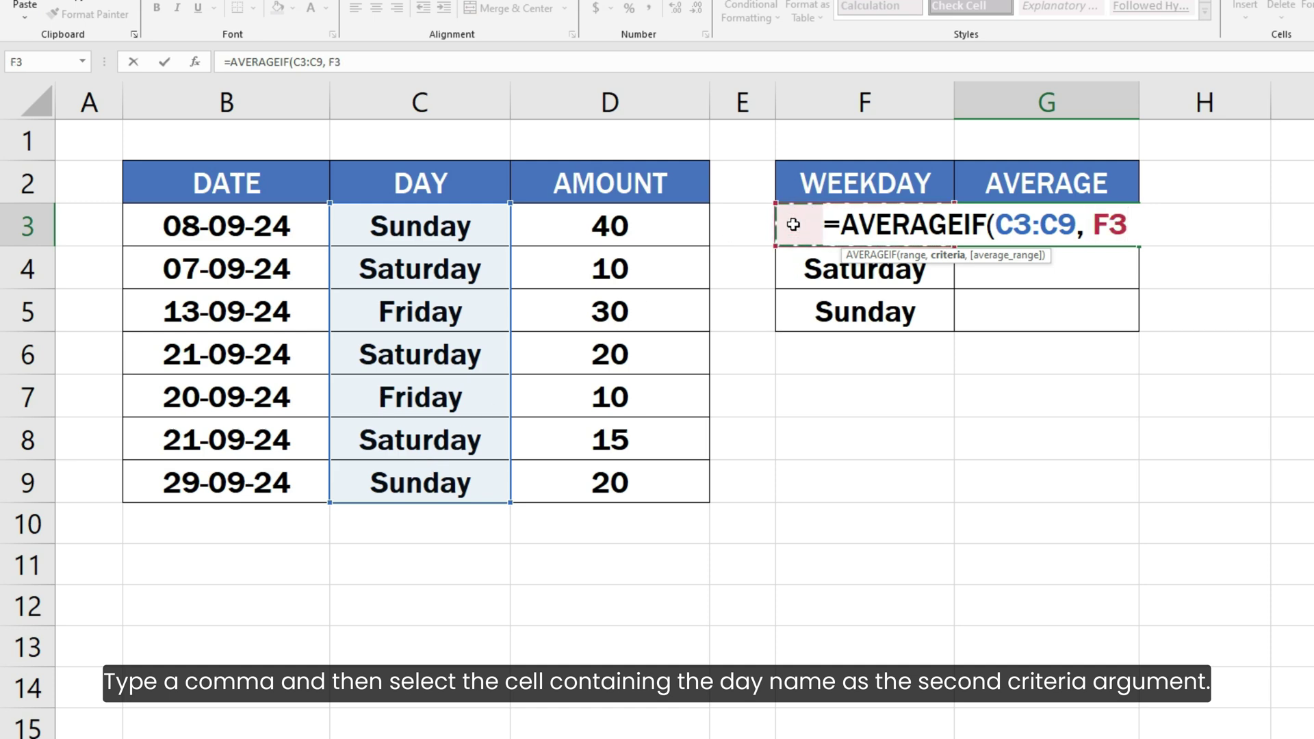
{"action": "type", "text": ","}
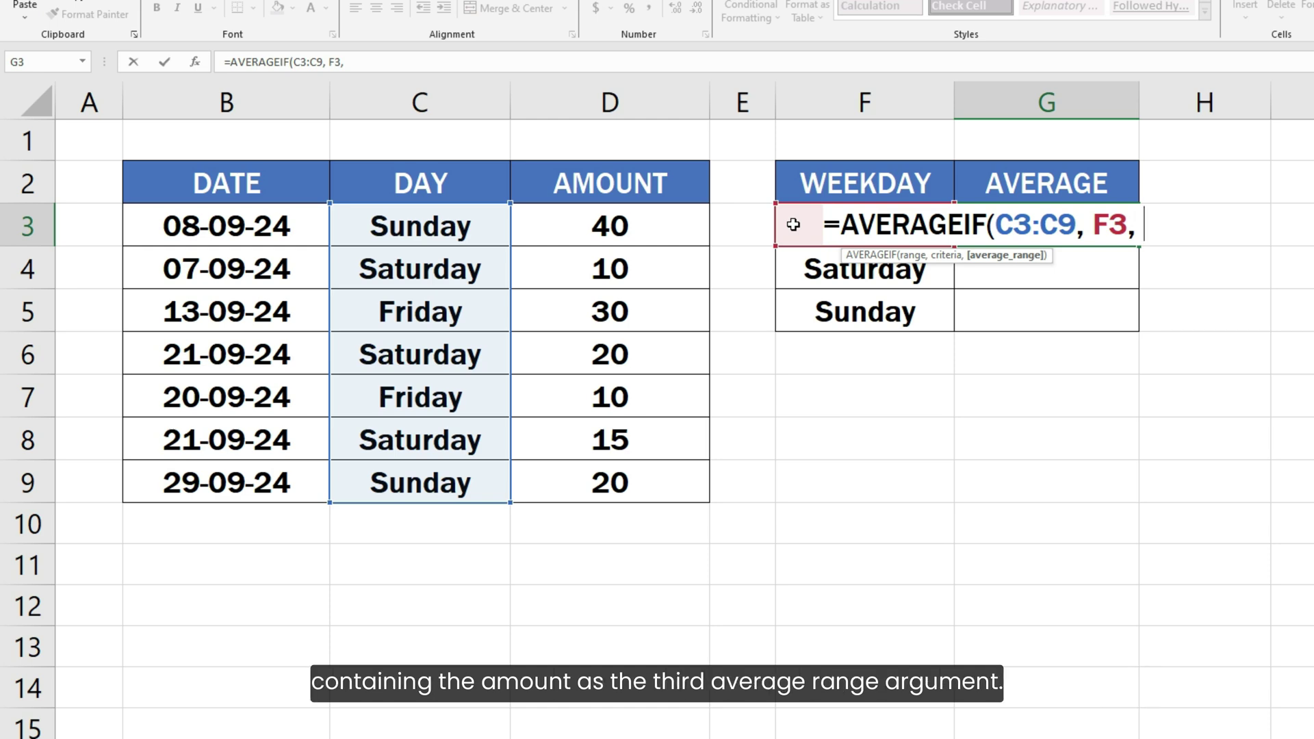
{"action": "left_click_drag", "start_coordinate": [659, 226], "coordinate": [644, 479]}
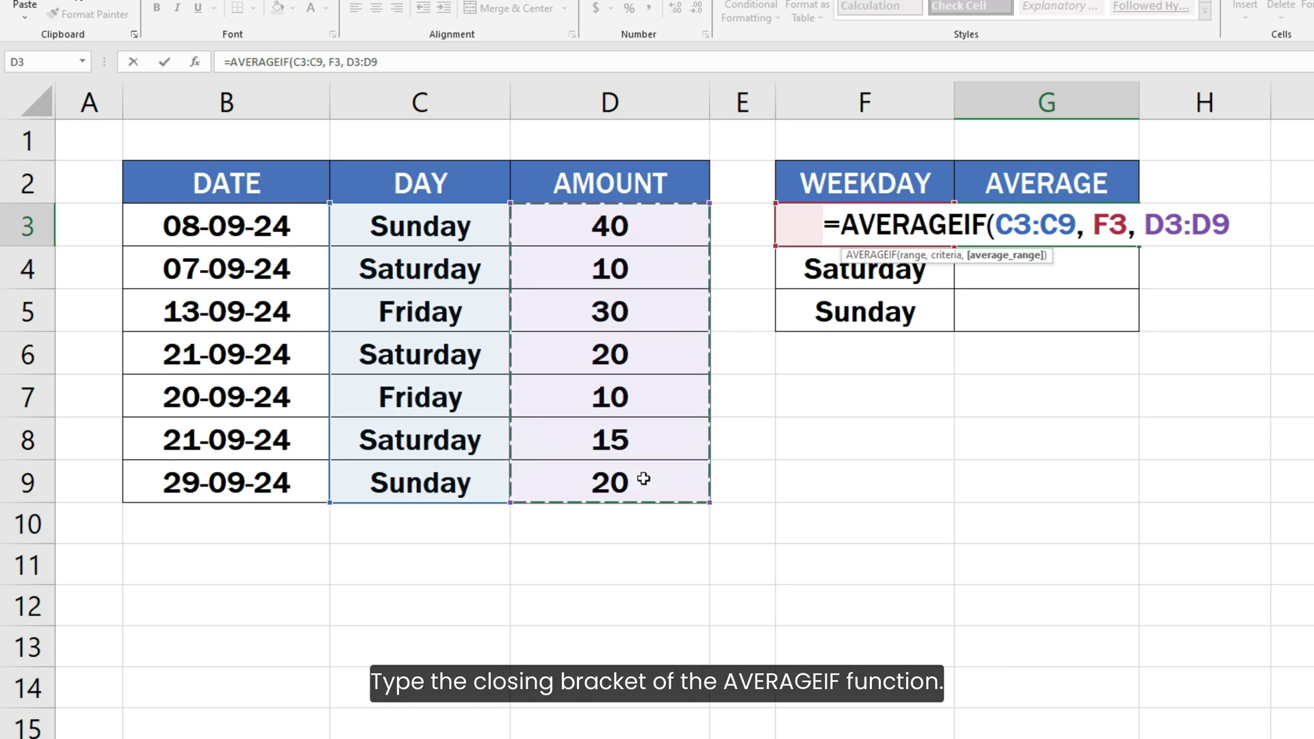
- Close G3's AVERAGEIF and make the C3:C9 and D3:D9 ranges absolute with $ signs
{"action": "type", "text": ")"}
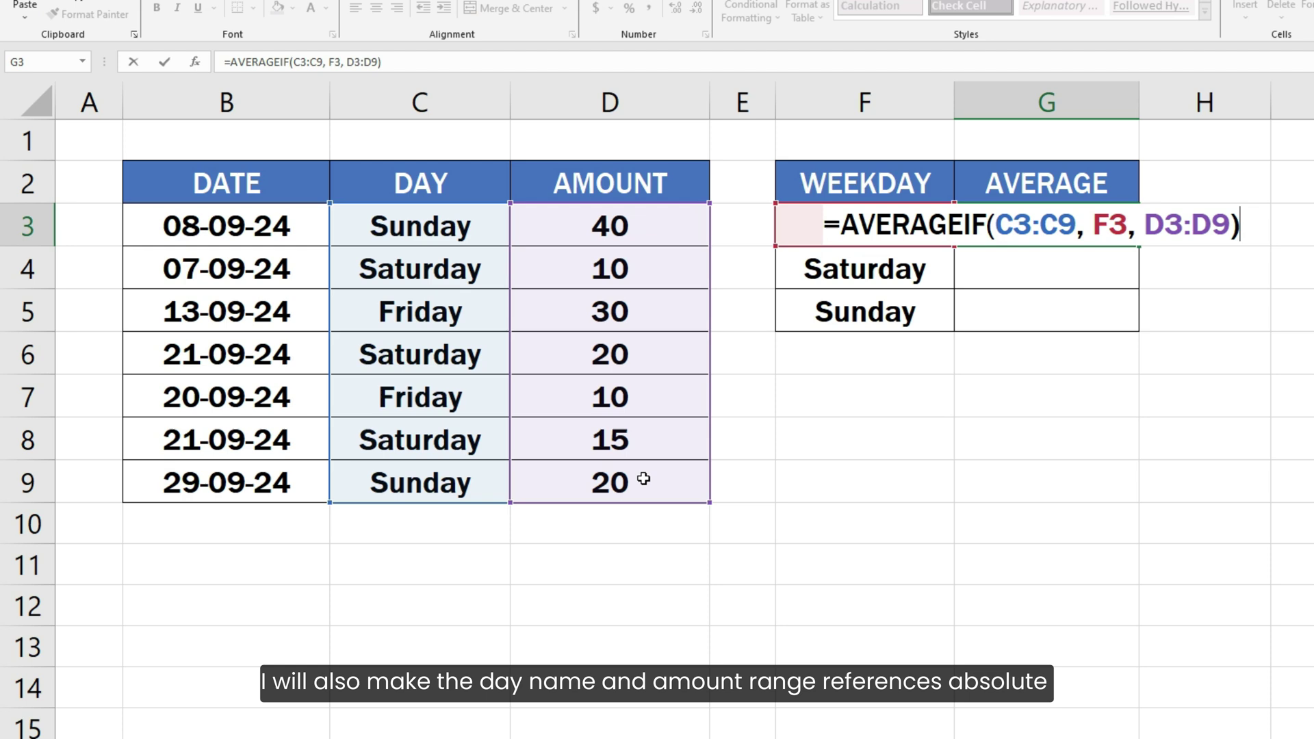
{"action": "left_click", "coordinate": [995, 223]}
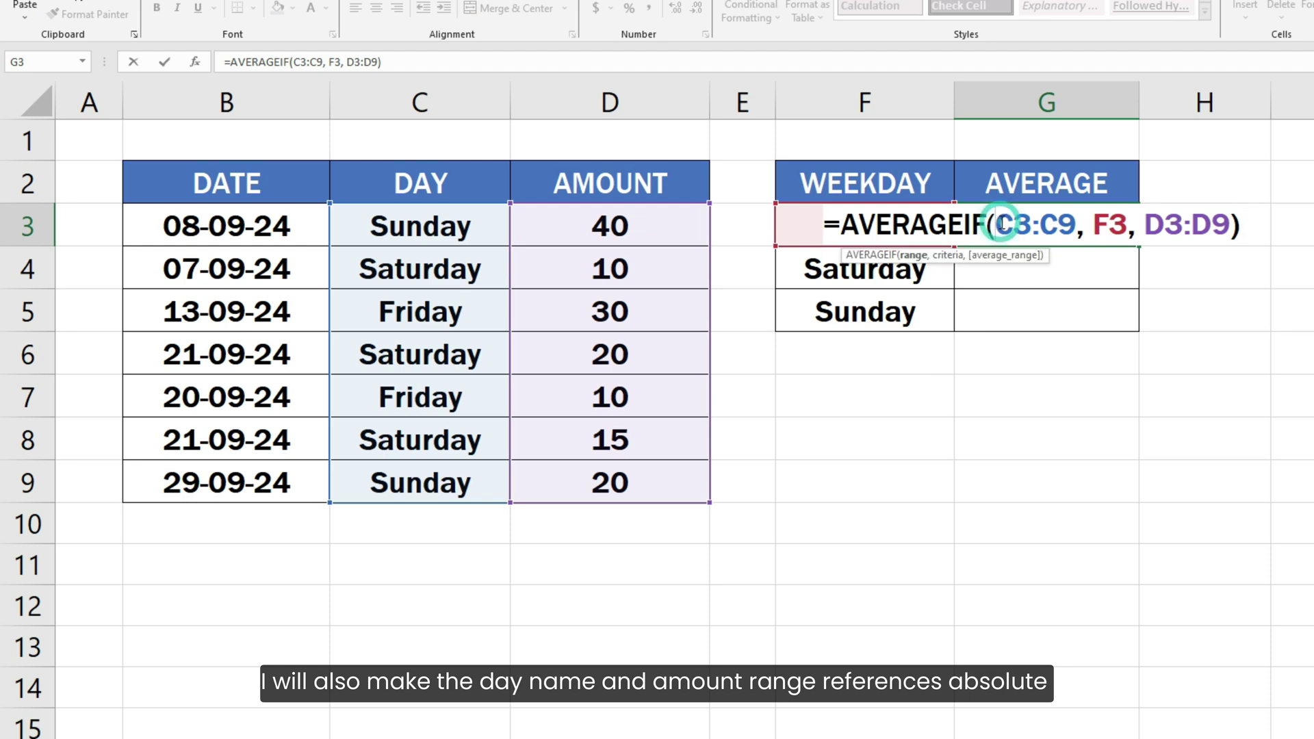
{"action": "type", "text": "$"}
{"action": "left_click", "coordinate": [1041, 228]}
{"action": "type", "text": "$"}
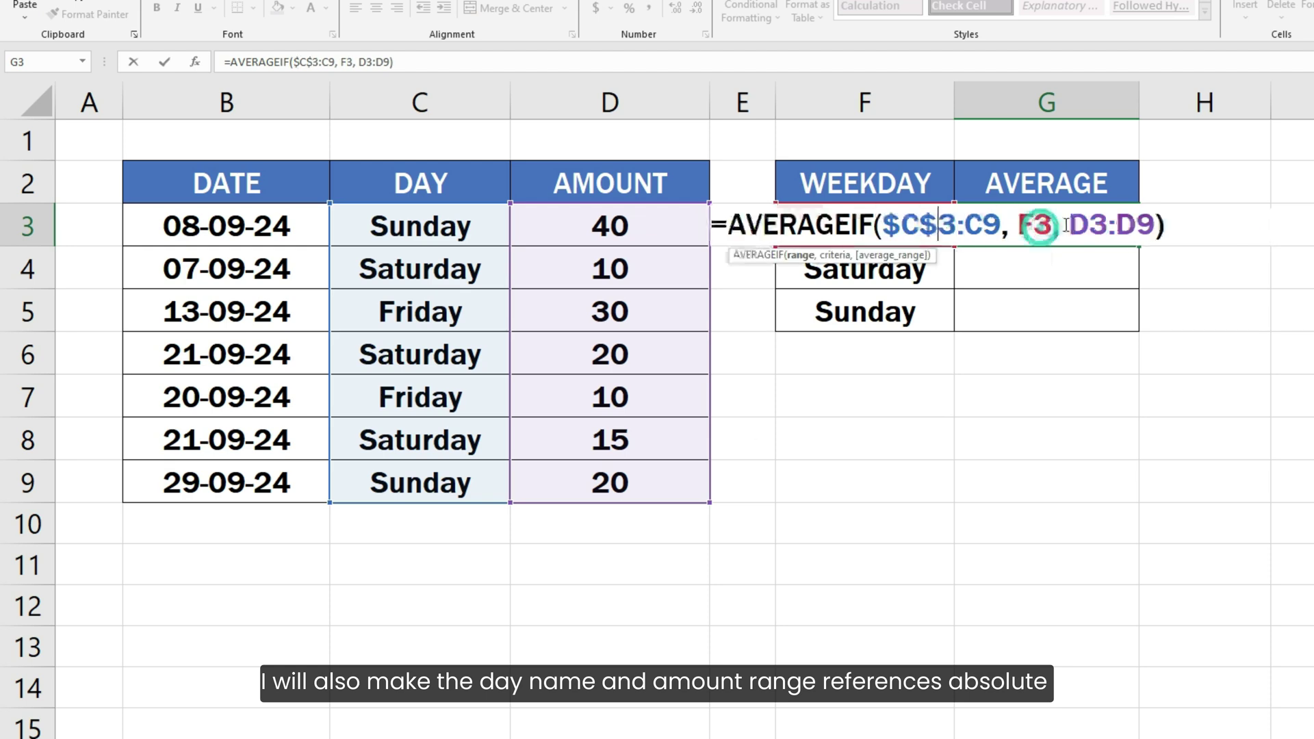
{"action": "left_click", "coordinate": [966, 225]}
{"action": "type", "text": "$C$"}
{"action": "left_click", "coordinate": [1106, 226]}
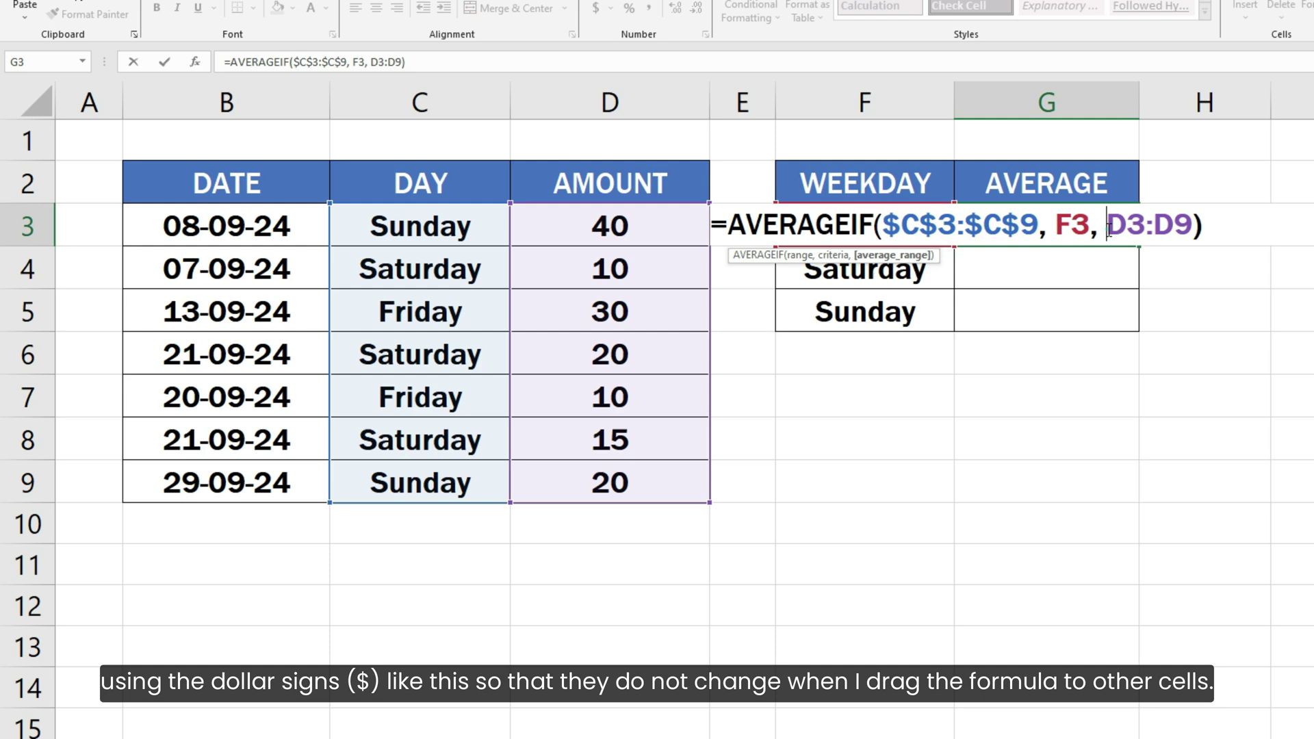
{"action": "type", "text": "$"}
{"action": "left_click", "coordinate": [1151, 226]}
{"action": "type", "text": "$D$"}
{"action": "left_click", "coordinate": [1189, 225]}
{"action": "type", "text": "$D$"}
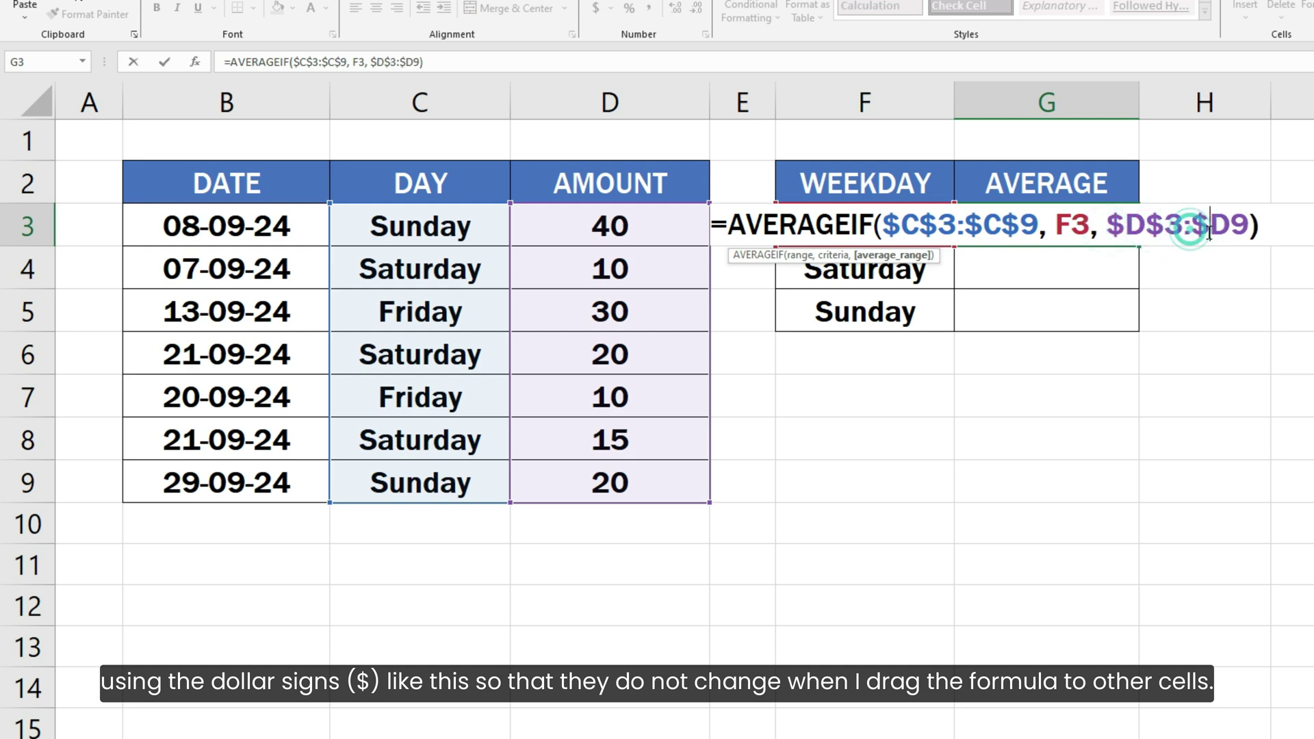
{"action": "left_click", "coordinate": [1227, 226]}
{"action": "type", "text": "$"}
{"action": "left_click", "coordinate": [1281, 229]}
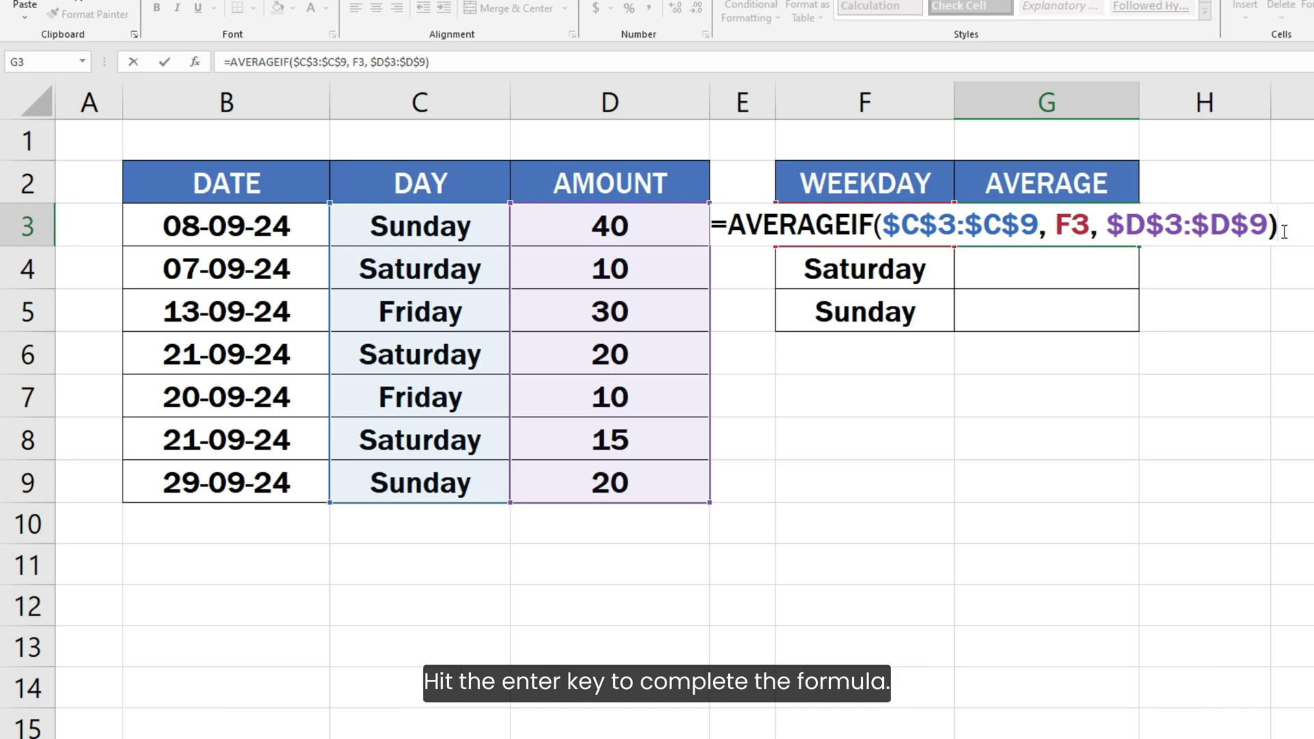
- Commit the AVERAGEIF and fill it down to G5, giving 20, 15 and 30
{"action": "key", "text": "Return"}
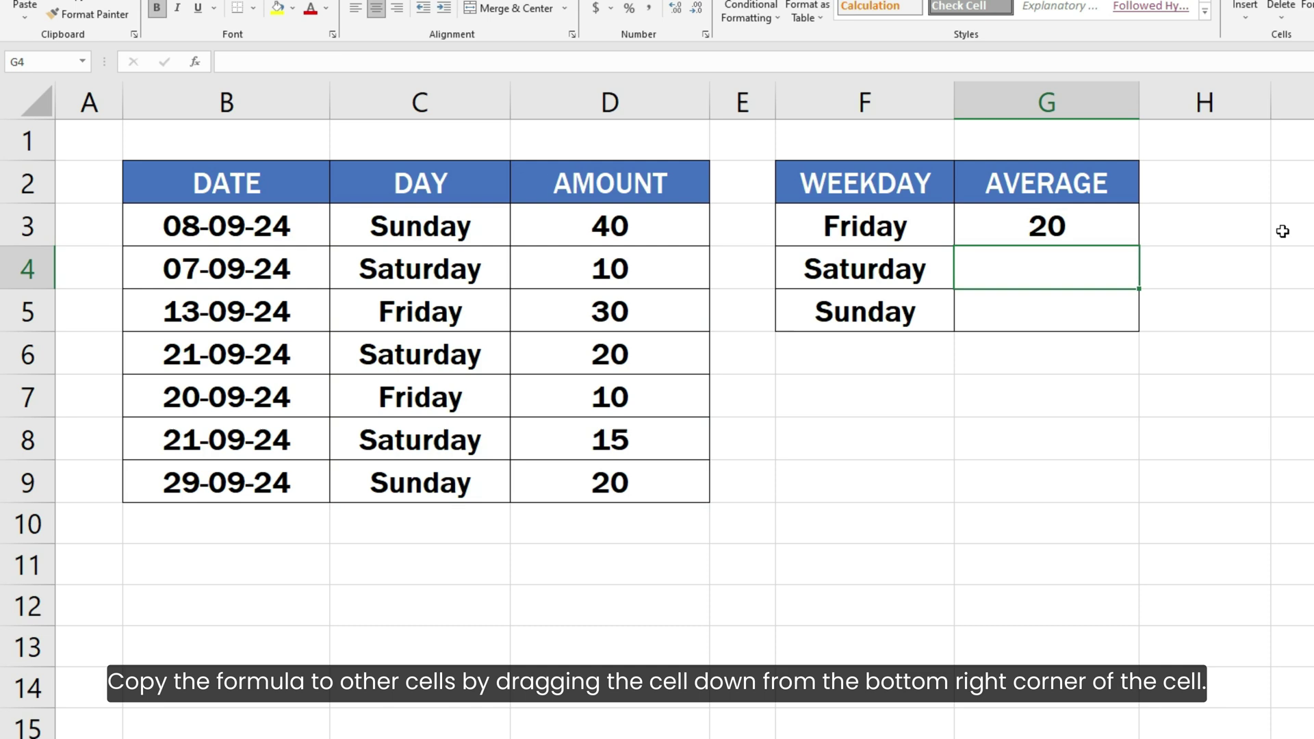
{"action": "left_click", "coordinate": [1132, 228]}
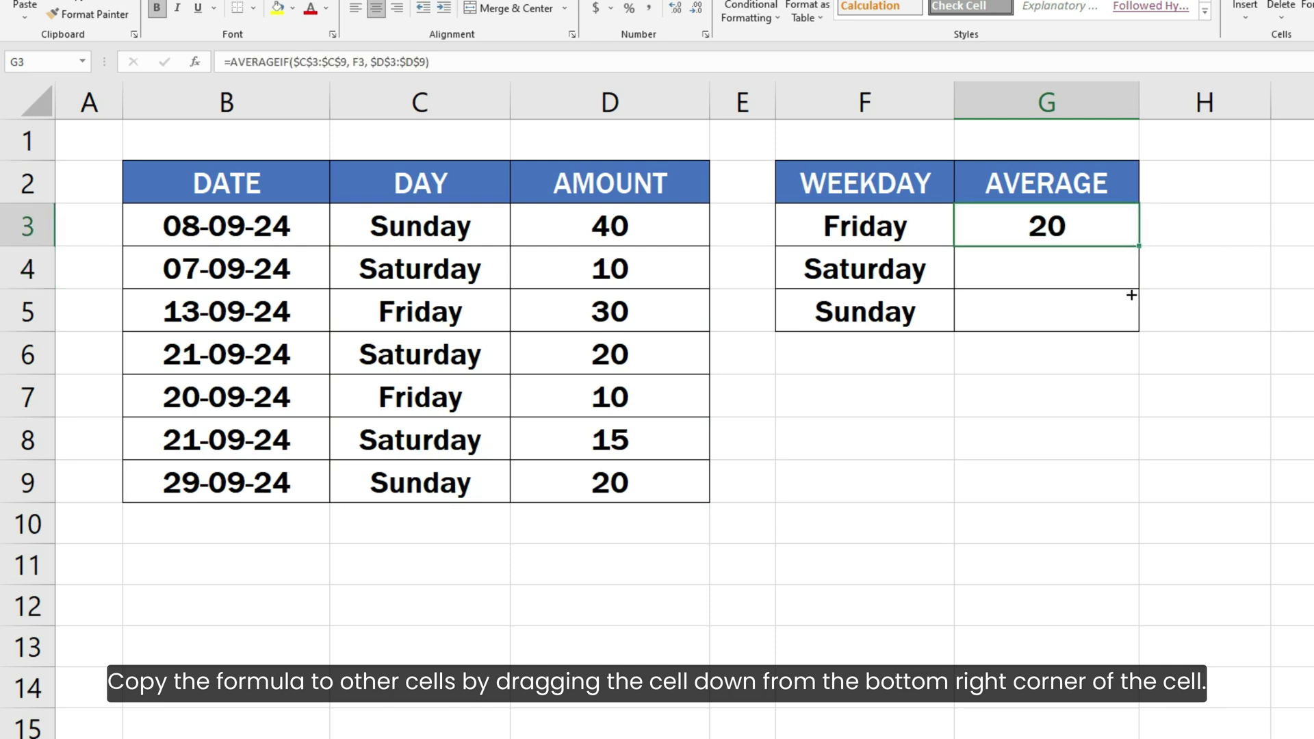
{"action": "left_click_drag", "start_coordinate": [1139, 245], "coordinate": [1140, 331]}
{"action": "left_click", "coordinate": [1174, 320]}
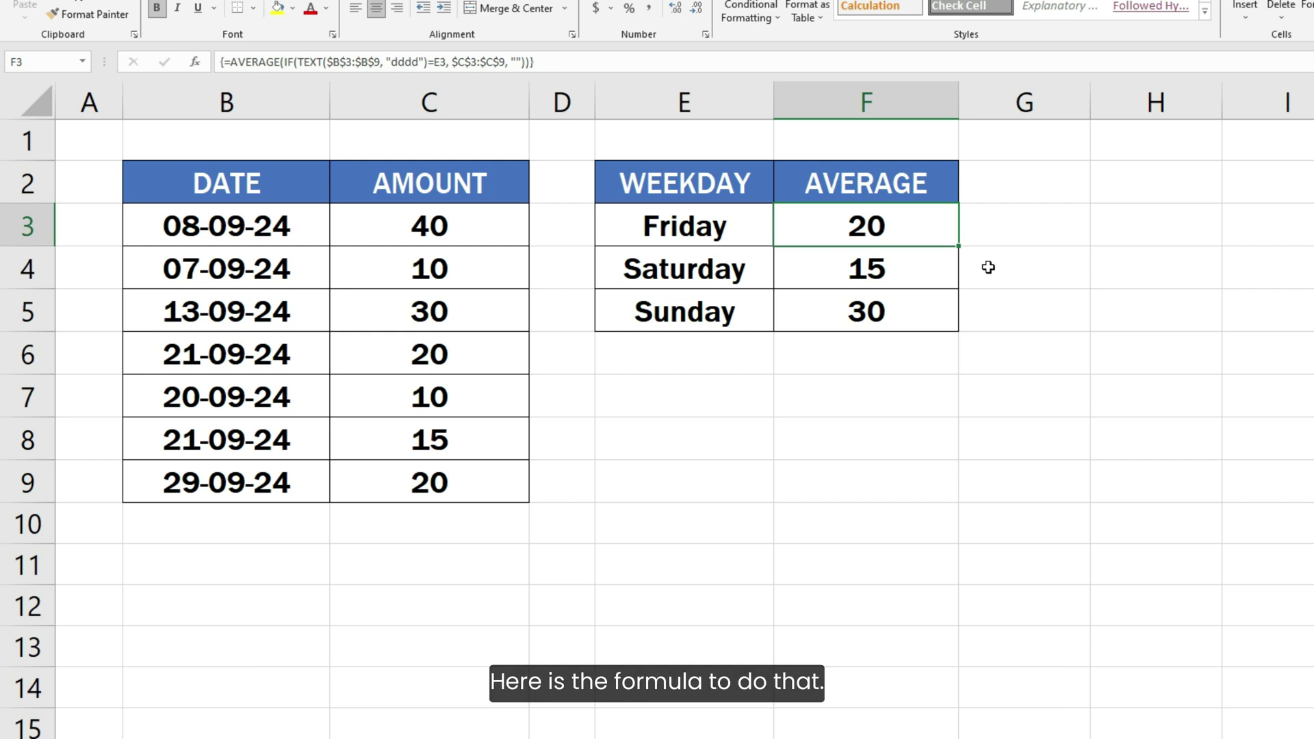
- Evaluate the TEXT part of F3's array formula with F9 to see weekday names, then undo
{"action": "key", "text": "F2"}
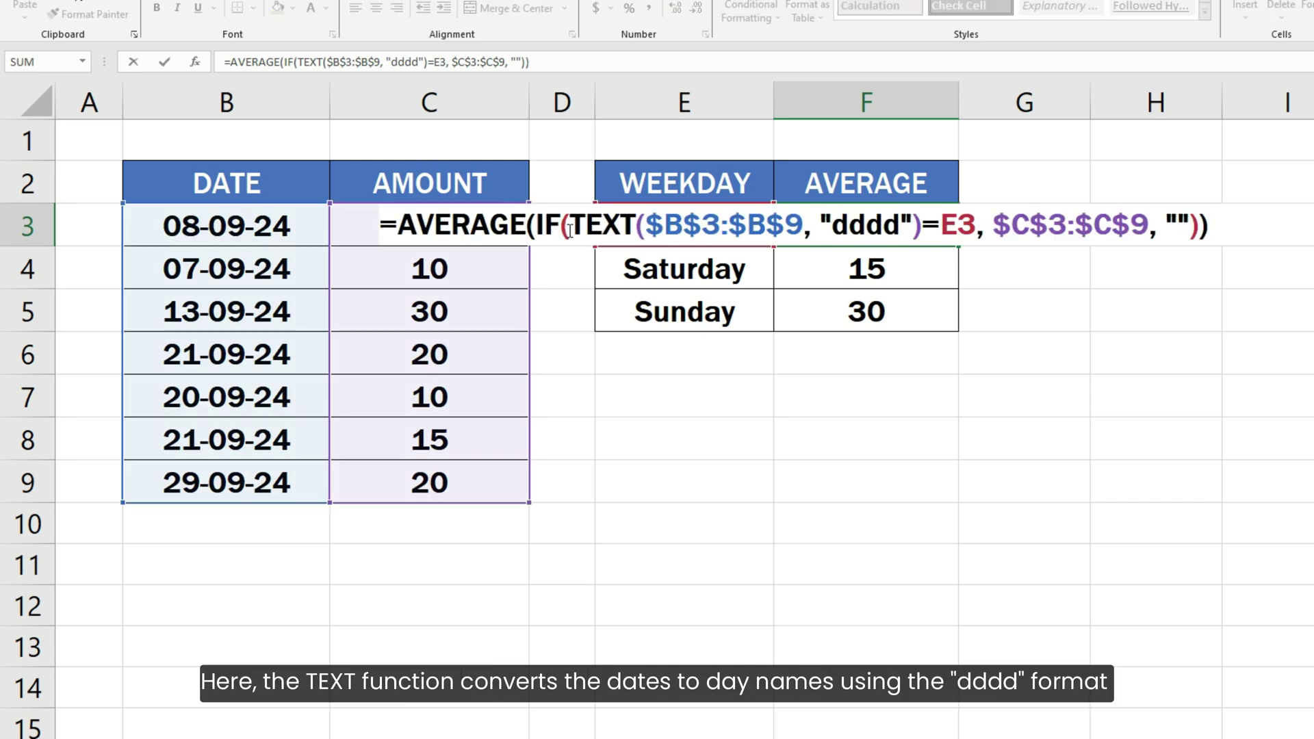
{"action": "left_click_drag", "start_coordinate": [569, 230], "coordinate": [920, 233]}
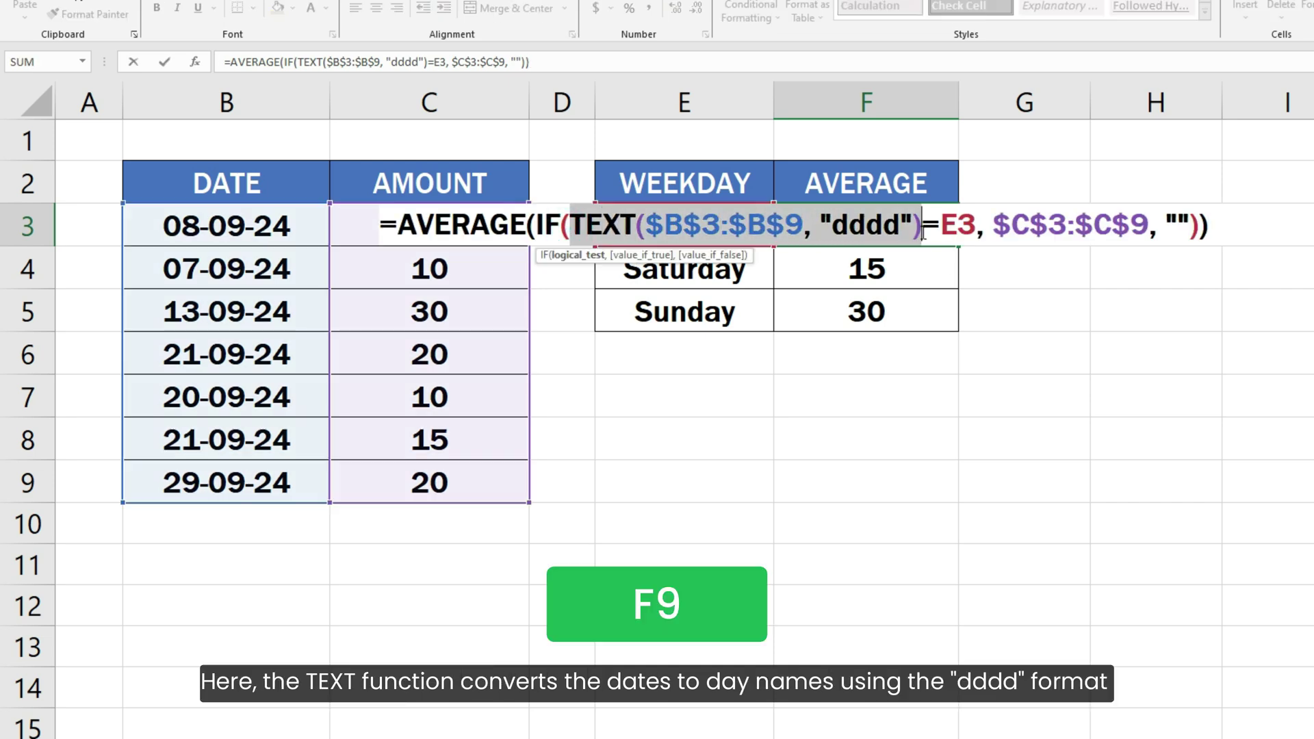
{"action": "key", "text": "F9"}
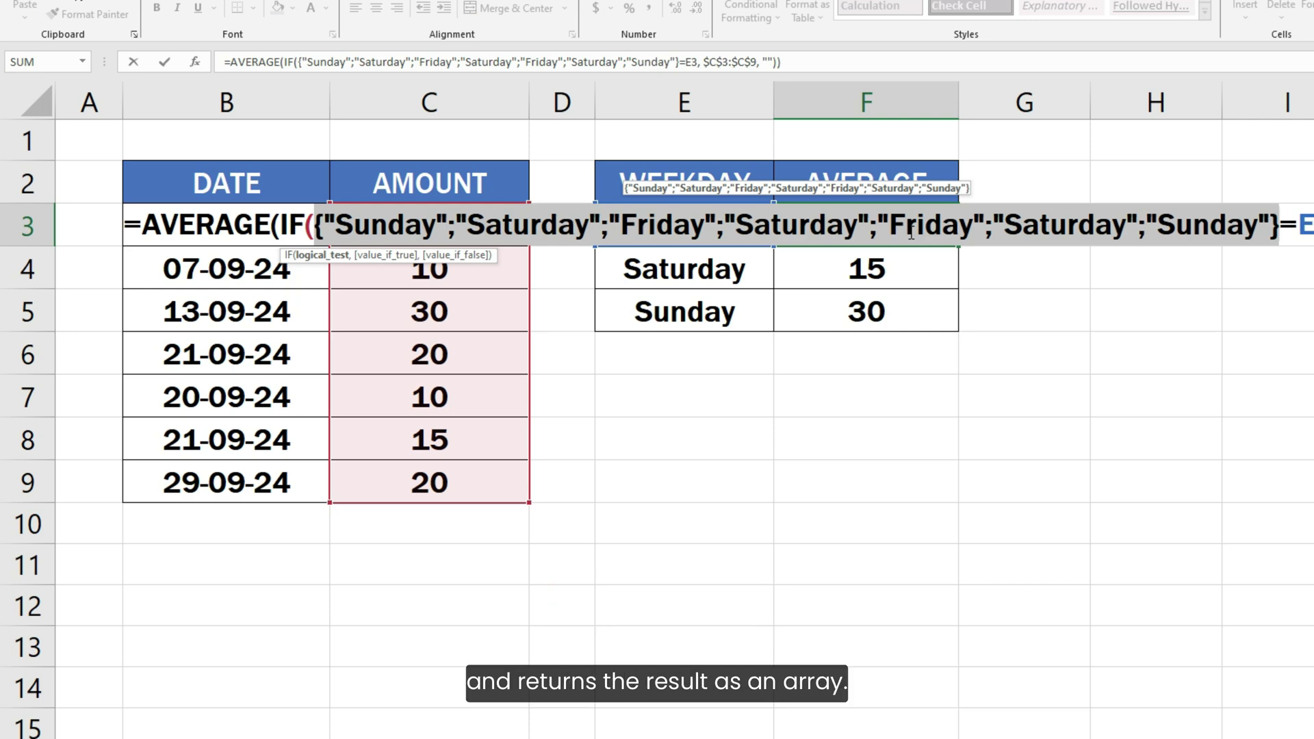
{"action": "key", "text": "ctrl+z"}
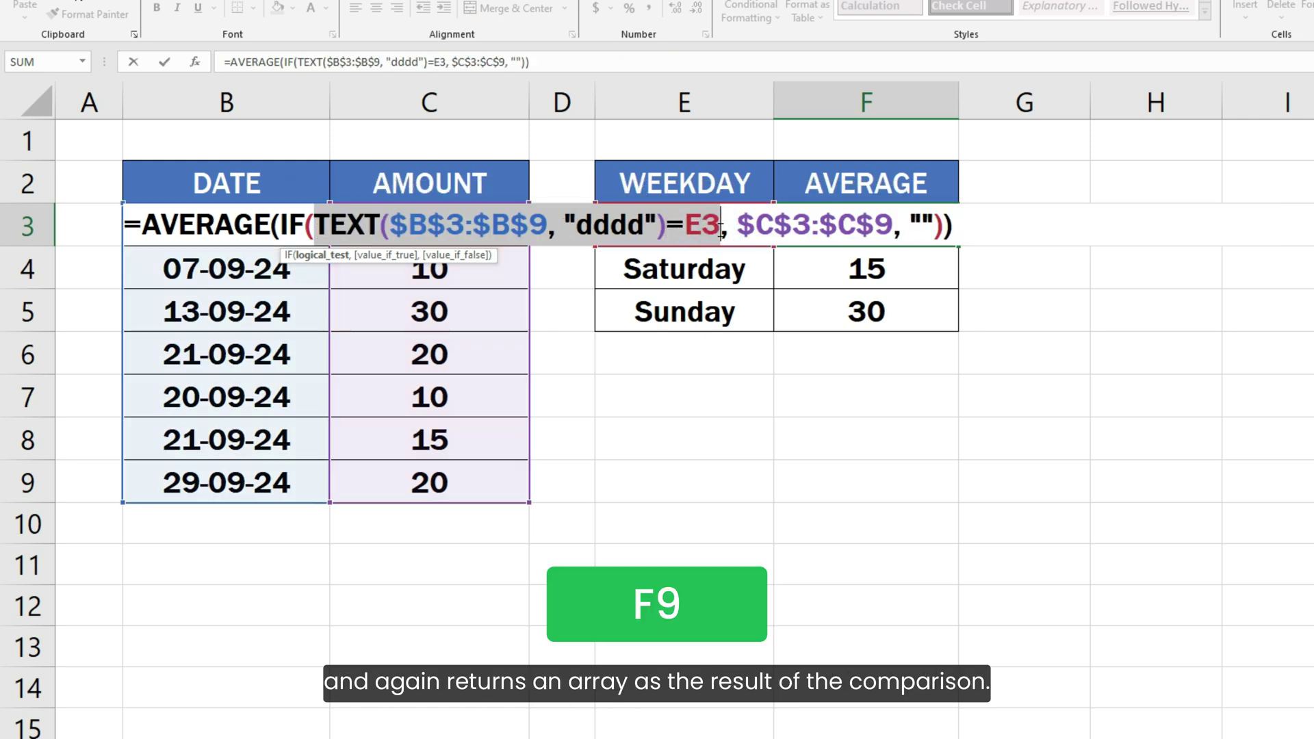
- Evaluate the weekday comparison, then the IF part into {"";"";30;"";10;"";""}
{"action": "key", "text": "F9"}
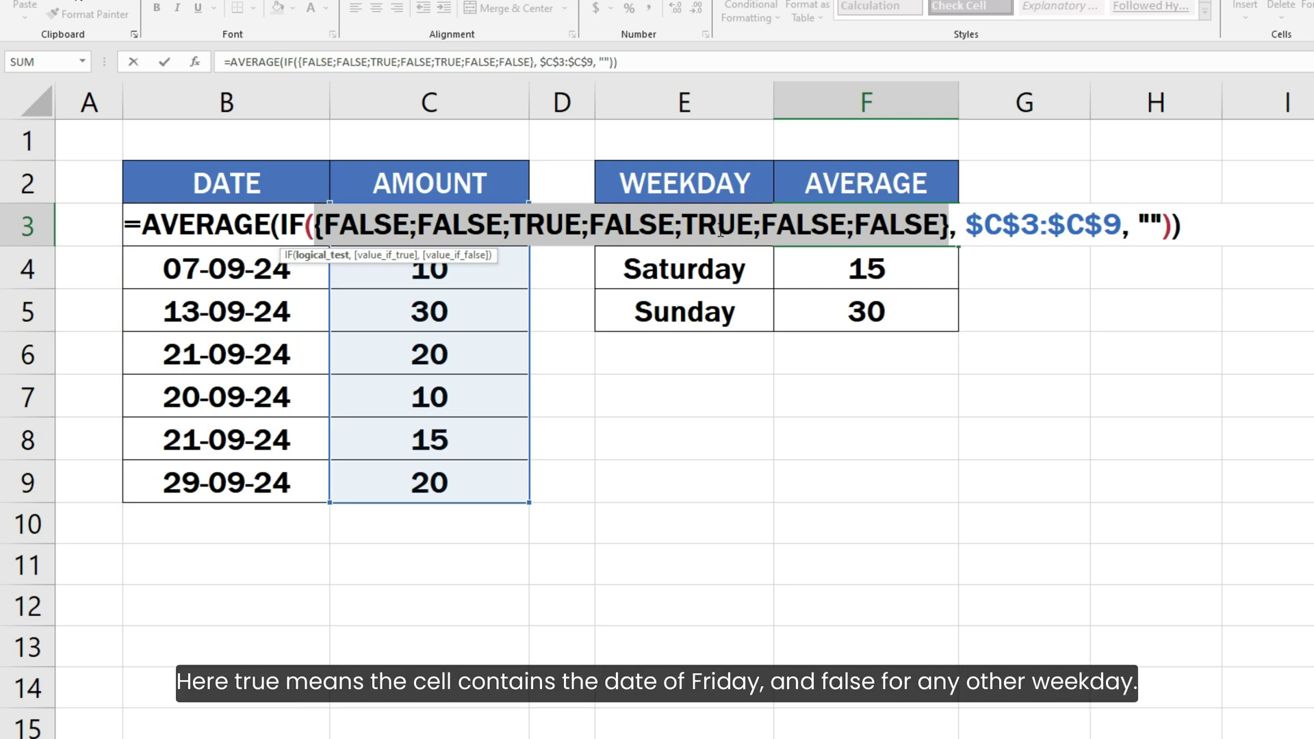
{"action": "key", "text": "ctrl+z"}
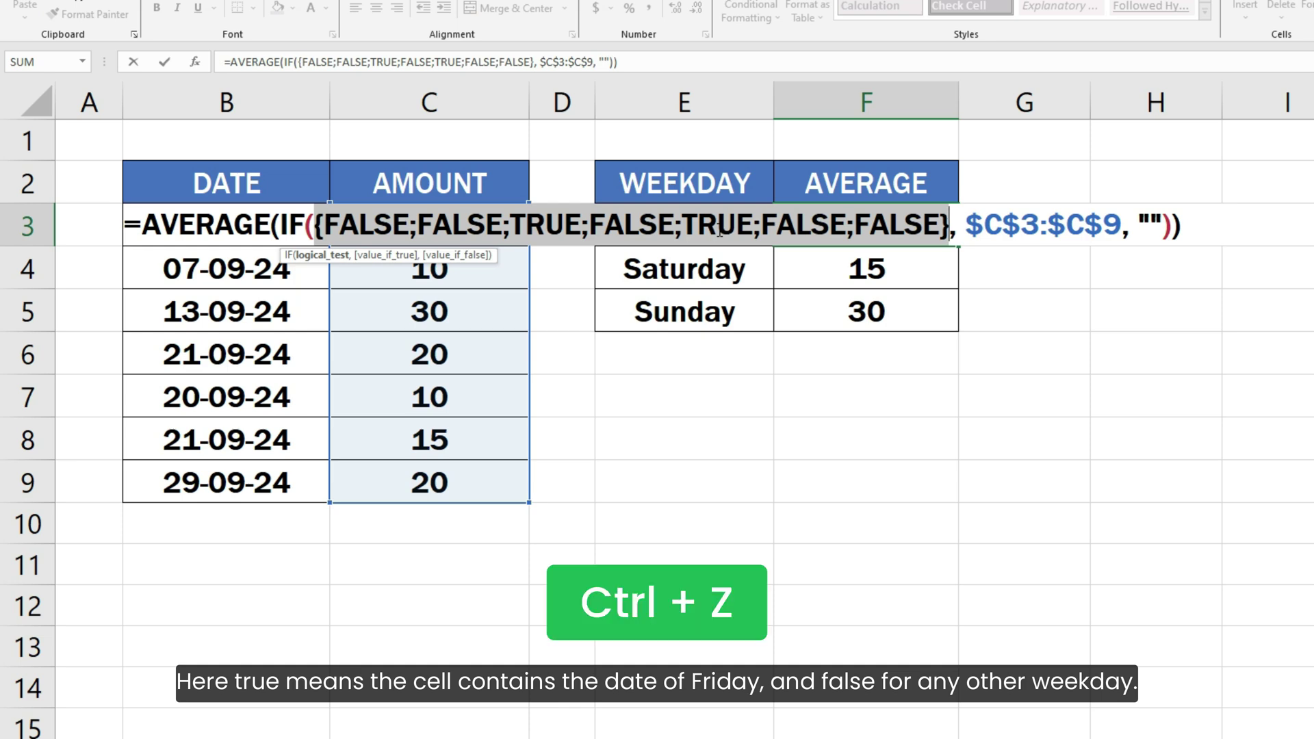
{"action": "key", "text": "ctrl+z"}
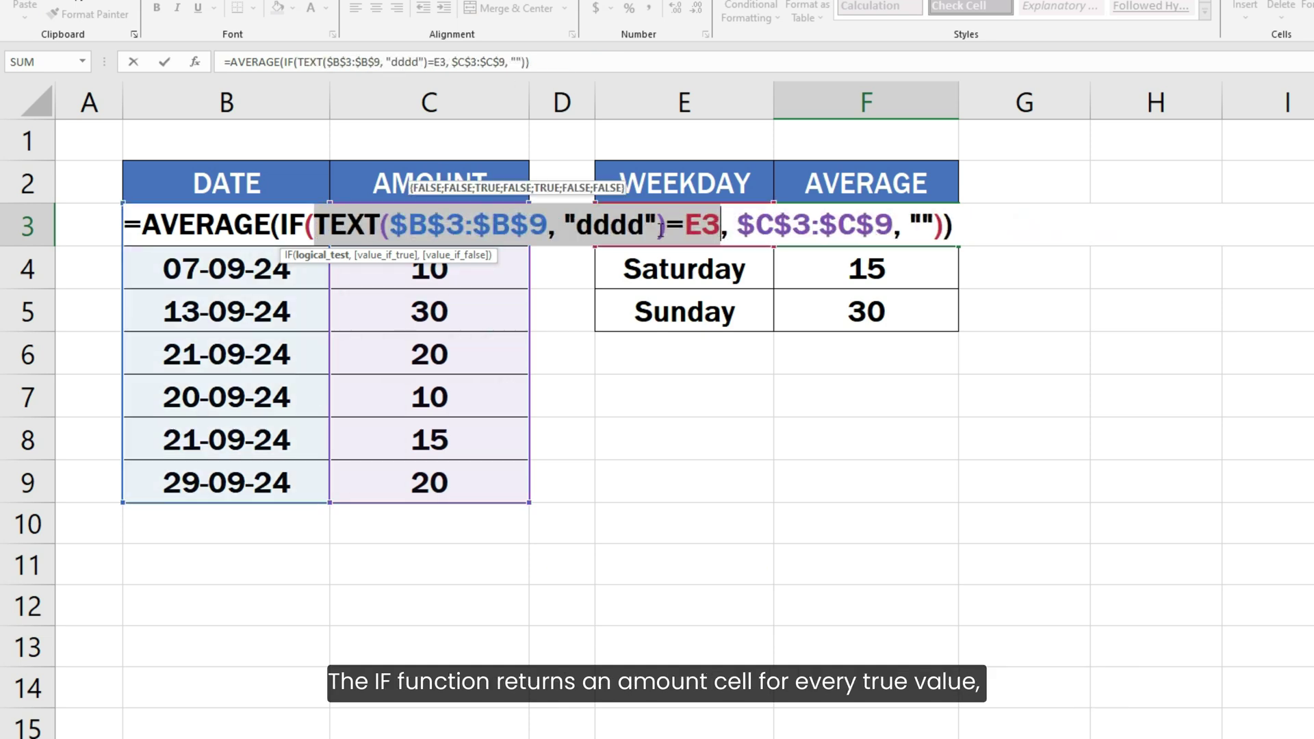
{"action": "left_click", "coordinate": [279, 224]}
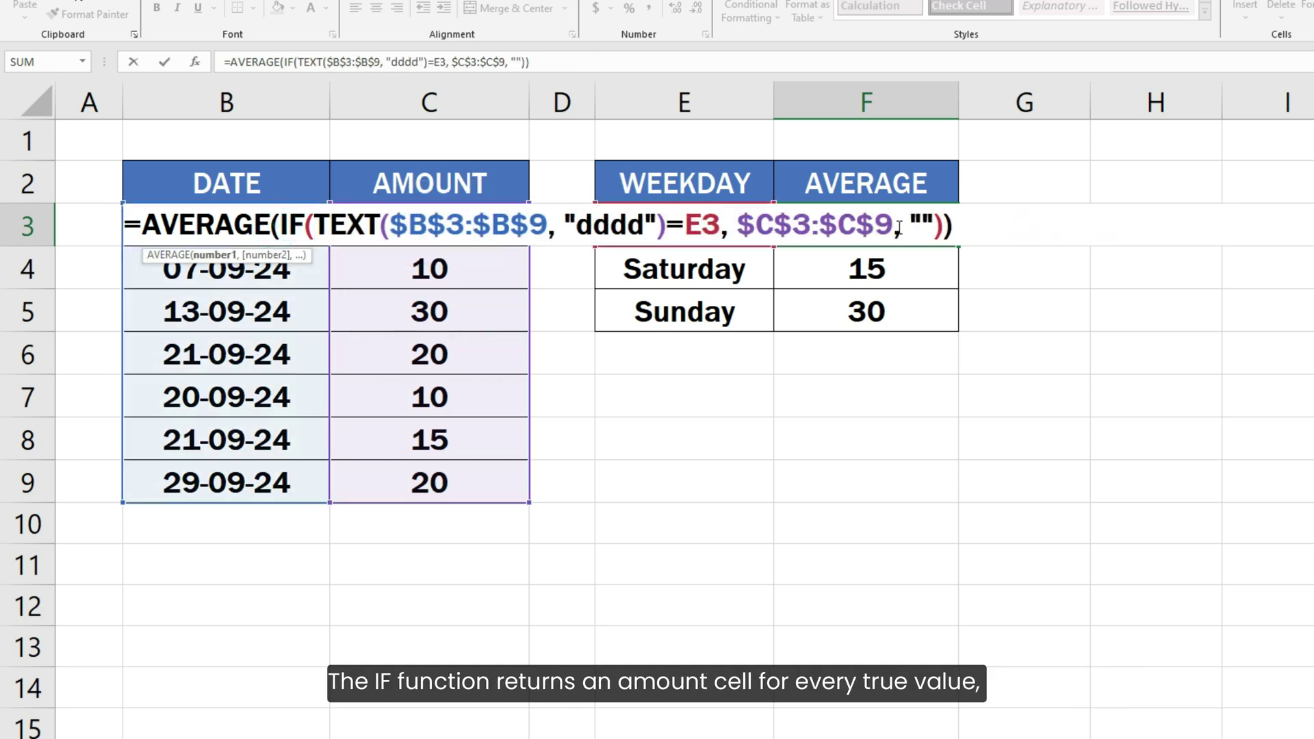
{"action": "left_click", "coordinate": [943, 226], "text": "shift"}
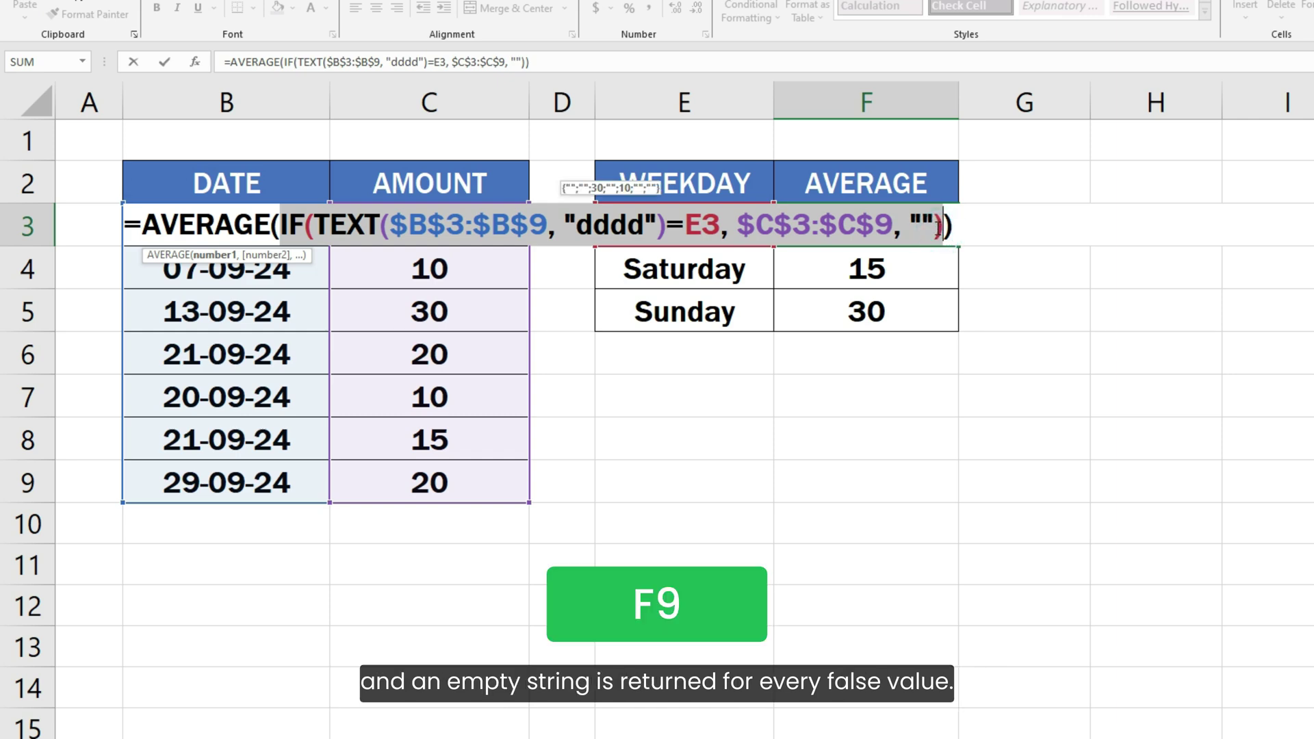
{"action": "key", "text": "F9"}
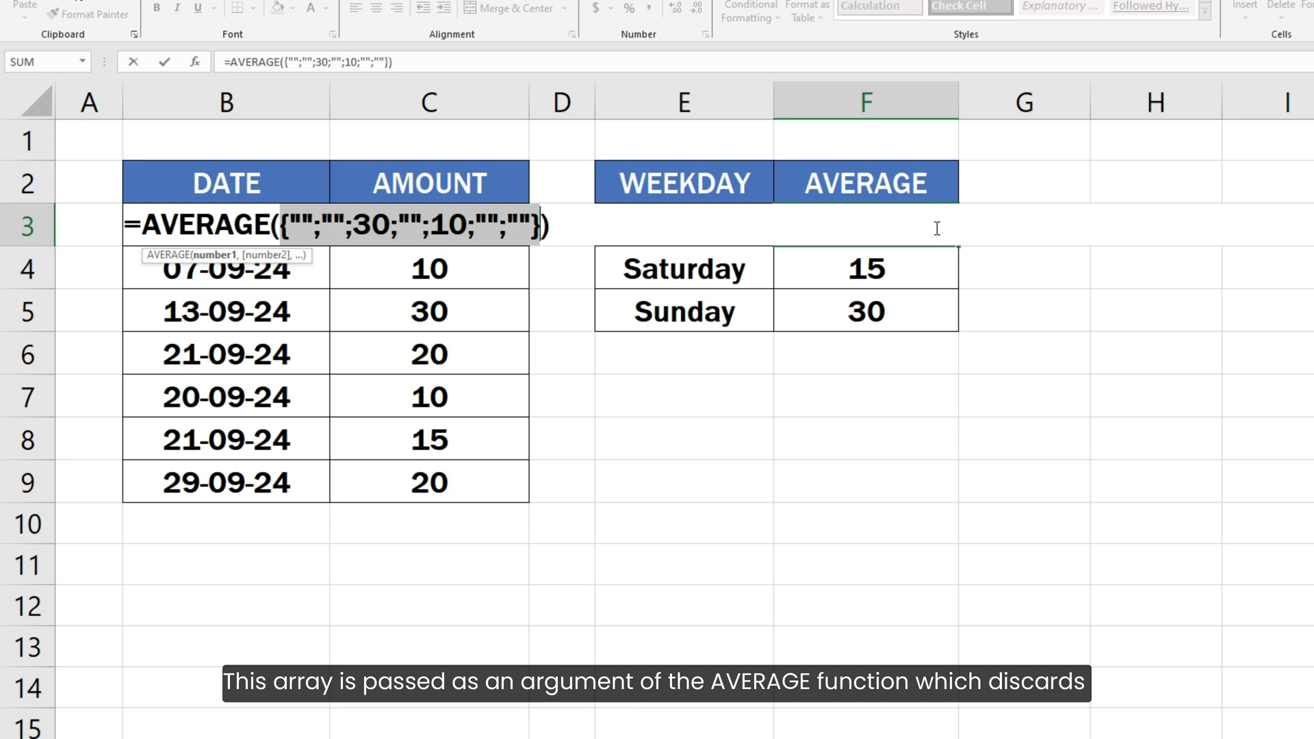
- Commit F3 as an array formula showing 20, then inspect the Saturday and Sunday formulas
{"action": "key", "text": "ctrl+z"}
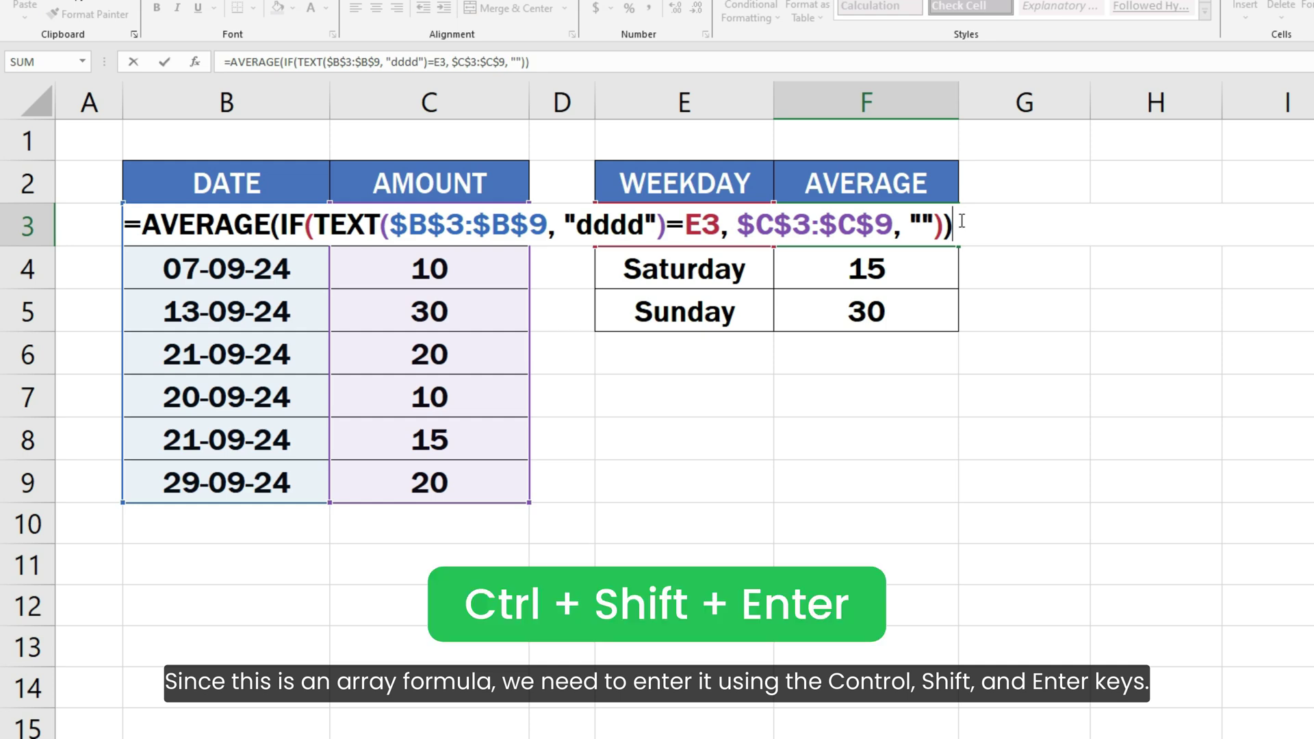
{"action": "key", "text": "ctrl+shift+Return"}
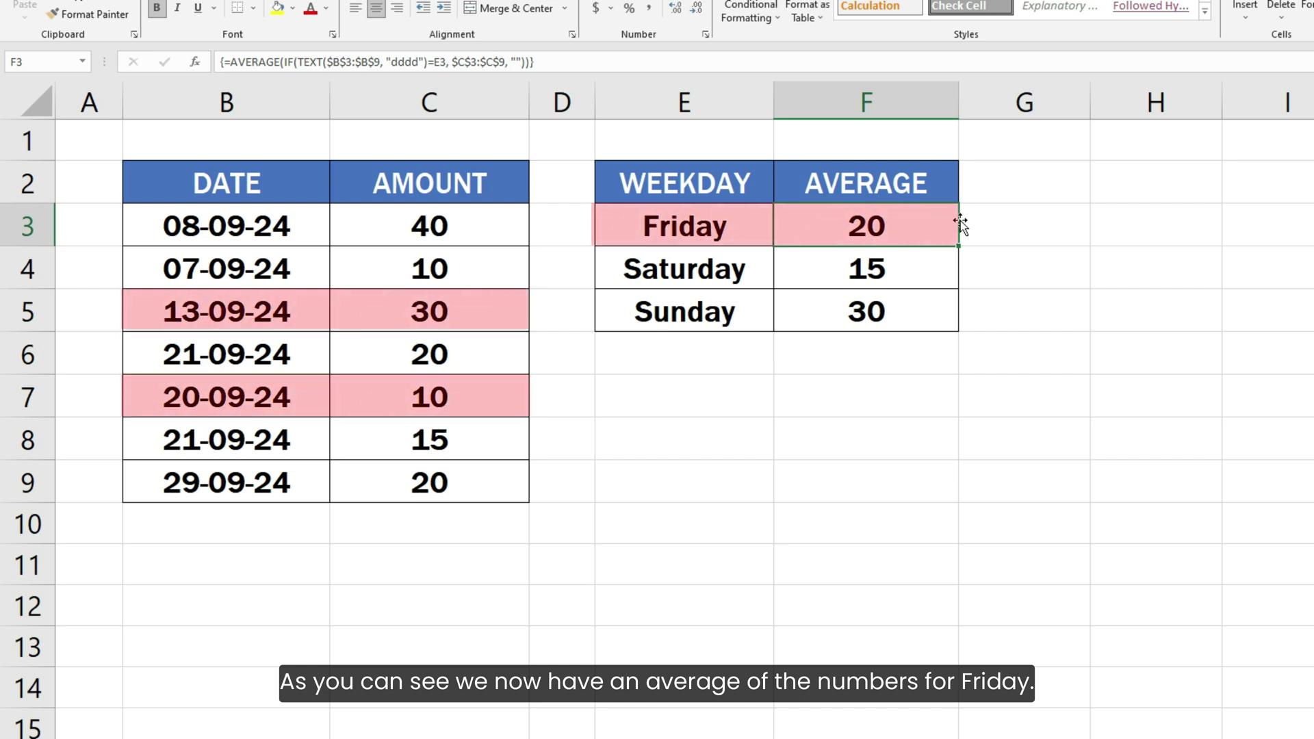
{"action": "key", "text": "Right"}
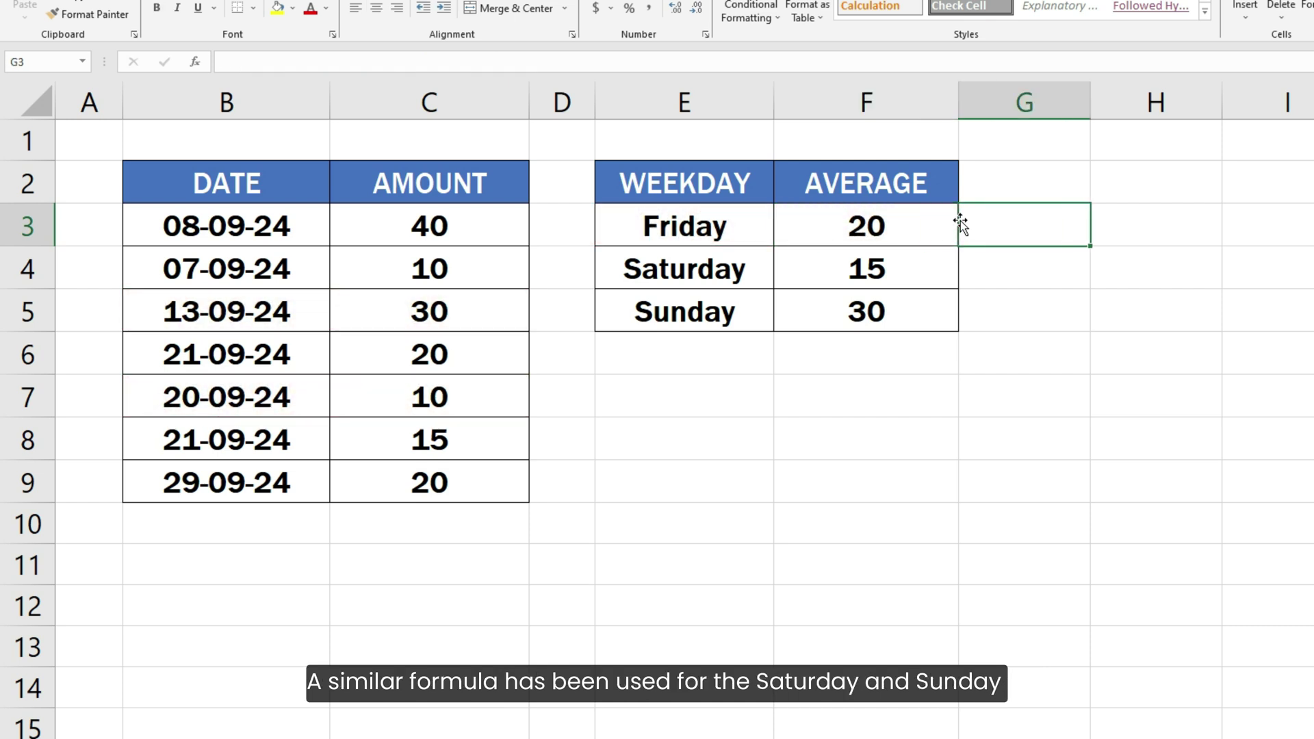
{"action": "double_click", "coordinate": [944, 265]}
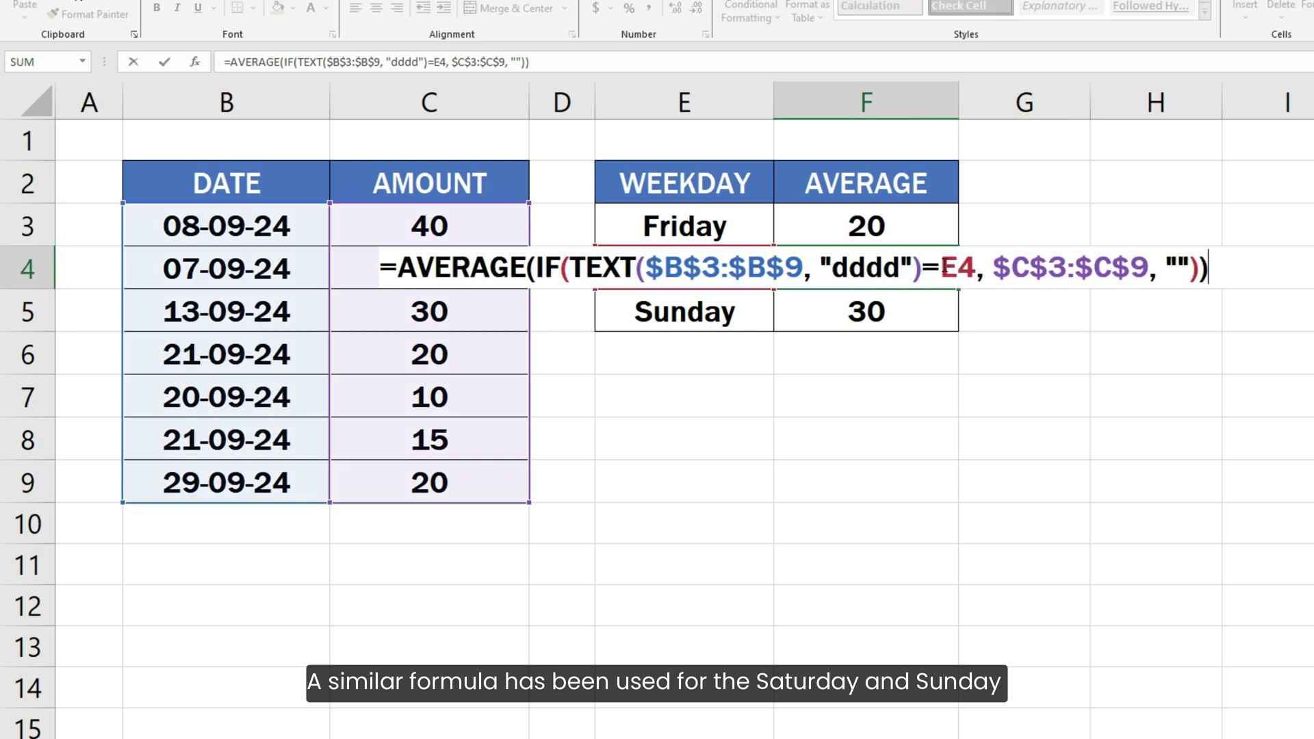
{"action": "key", "text": "Escape"}
{"action": "double_click", "coordinate": [931, 311]}
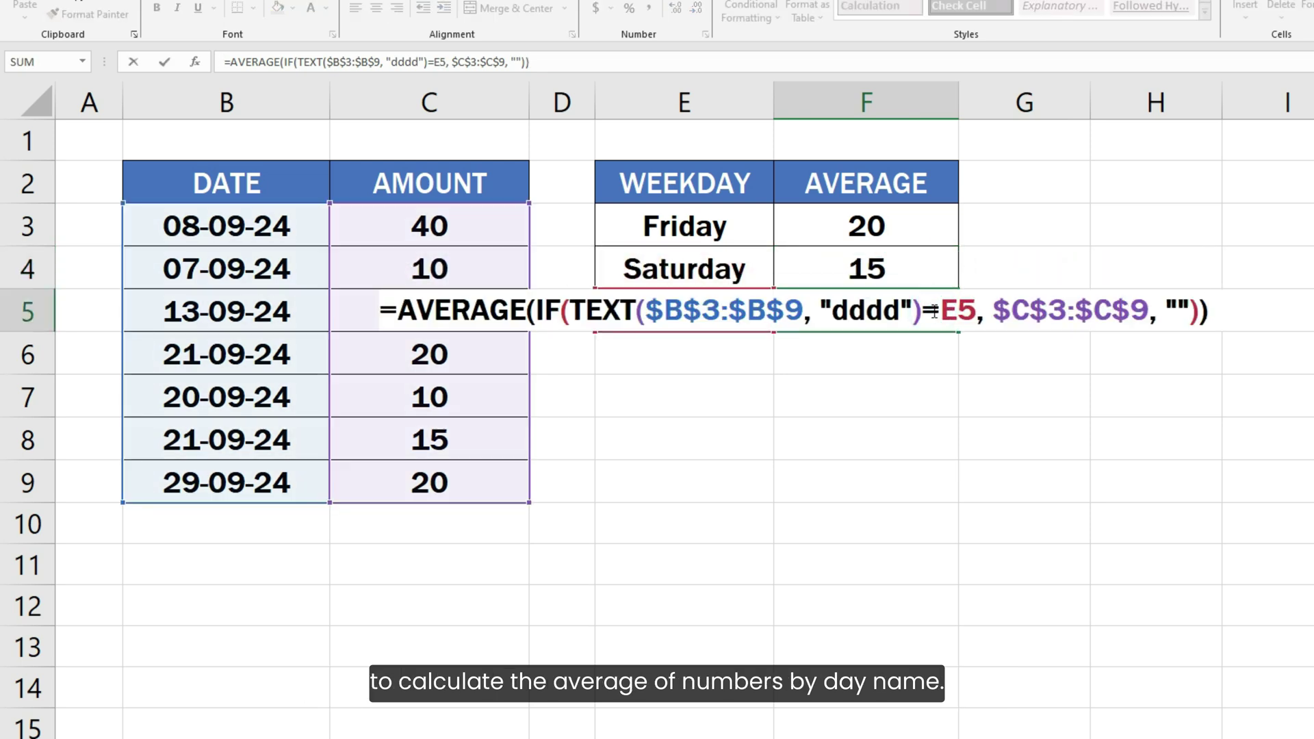